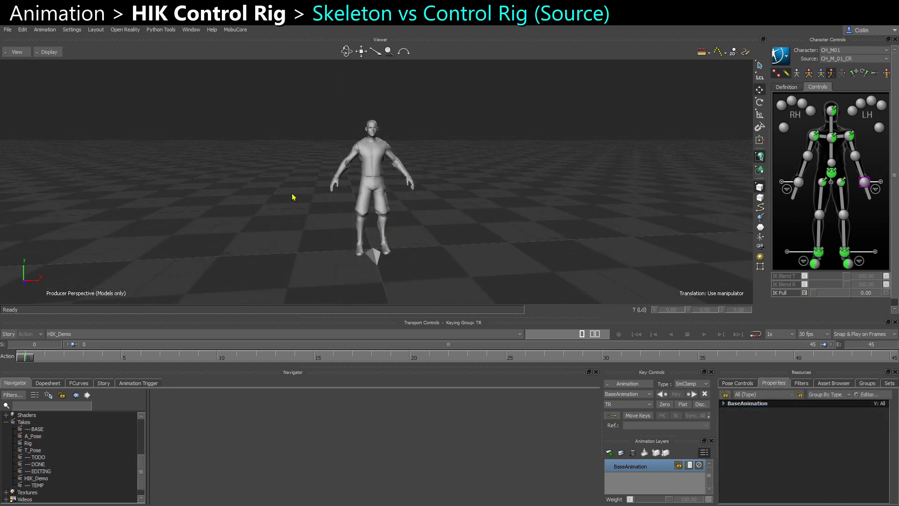
# Step: Set the CH_M01 character's source to None and display its skeleton in X-Ray mode
pyautogui.scroll(4, 389, 219)
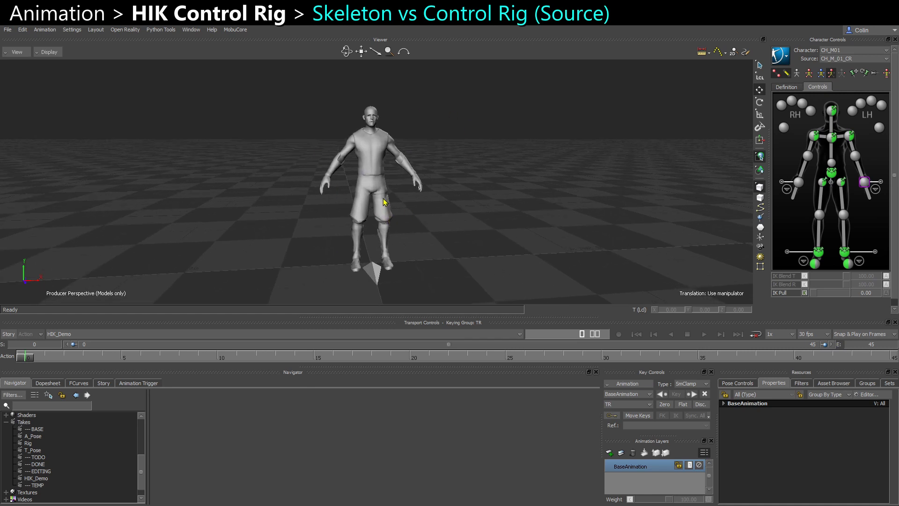
pyautogui.keyDown('ctrl'); pyautogui.keyDown('shift'); pyautogui.moveTo(379, 198); pyautogui.dragTo(383, 197); pyautogui.keyUp('shift'); pyautogui.keyUp('ctrl')
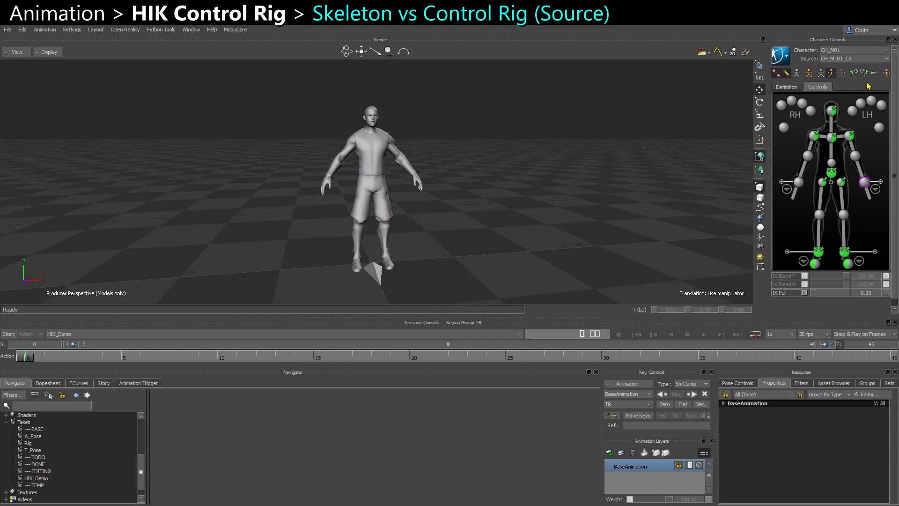
pyautogui.click(833, 59)
pyautogui.click(832, 69)
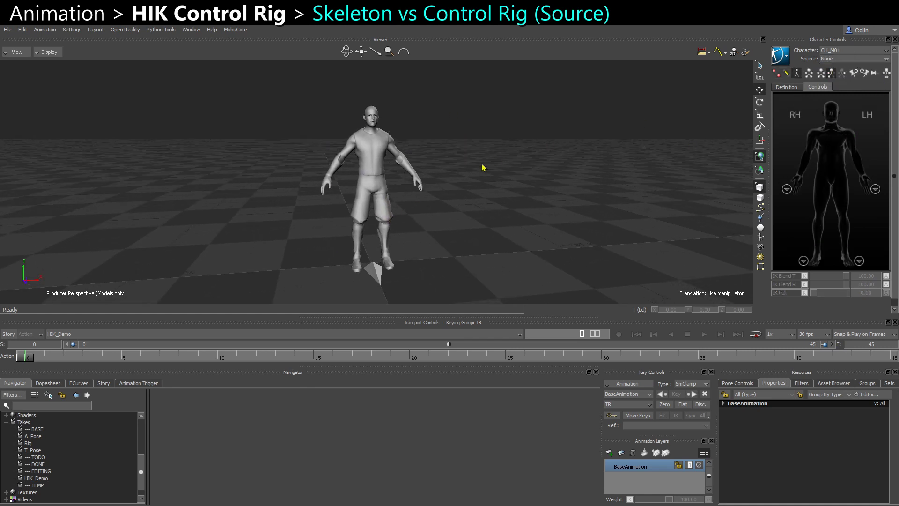
pyautogui.hotkey('ctrl', 'a')
pyautogui.scroll(5, 363, 228)
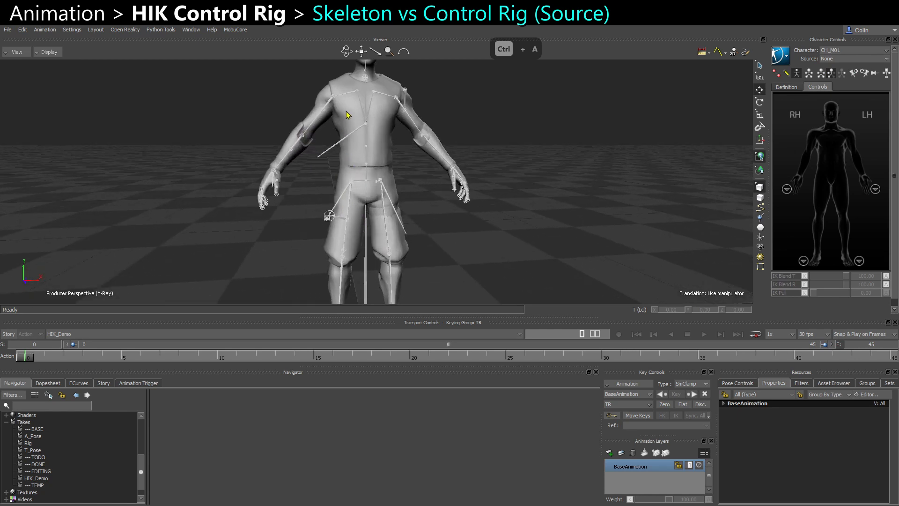
# Step: Try rotating the spine_03 bone directly on the skeleton, and undo the rotation
pyautogui.click(372, 115)
pyautogui.press('e')
pyautogui.moveTo(337, 216); pyautogui.dragTo(353, 206)
pyautogui.hotkey('ctrl', 'z')
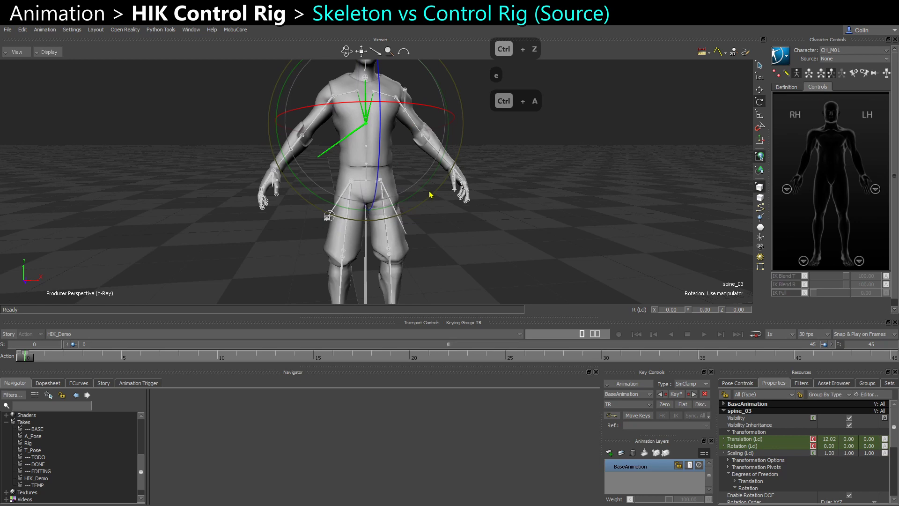
# Step: Try rotating the thigh_l bone to swing the left leg outward, and undo the rotation
pyautogui.scroll(-5, 422, 197)
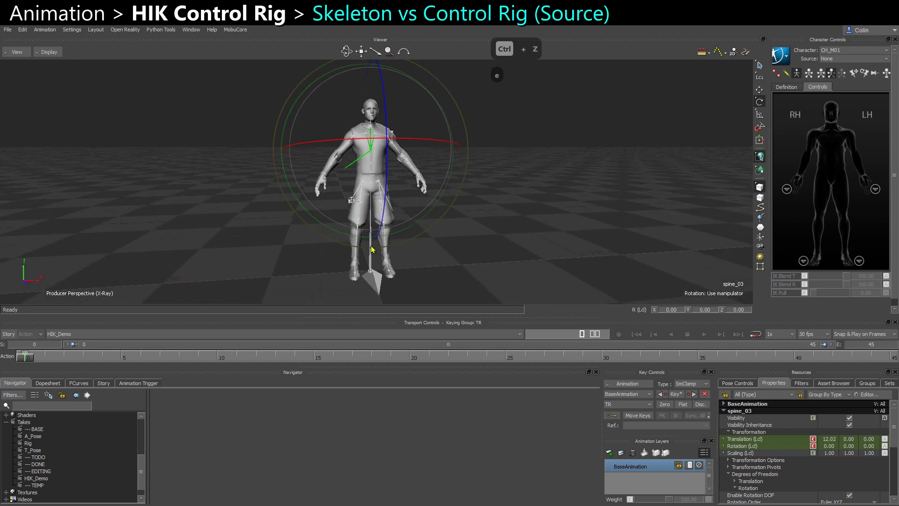
pyautogui.click(461, 227)
pyautogui.scroll(5, 413, 239)
pyautogui.scroll(-5, 414, 239)
pyautogui.click(394, 224)
pyautogui.moveTo(394, 224); pyautogui.dragTo(431, 171)
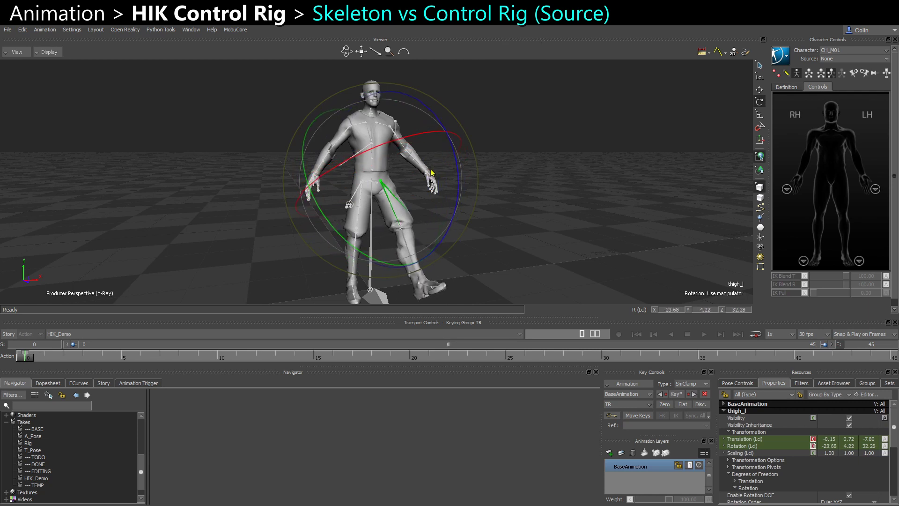
pyautogui.hotkey('ctrl', 'z')
pyautogui.hotkey('ctrl', 'z')
# Step: Try rotating the left lower-leg bone, and undo the rotation
pyautogui.click(385, 258)
pyautogui.moveTo(434, 251); pyautogui.dragTo(440, 276)
pyautogui.hotkey('ctrl', 'z')
# Step: Try moving the pelvis bone with the Translate tool, and undo the move
pyautogui.click(557, 170)
pyautogui.click(377, 177)
pyautogui.press('w')
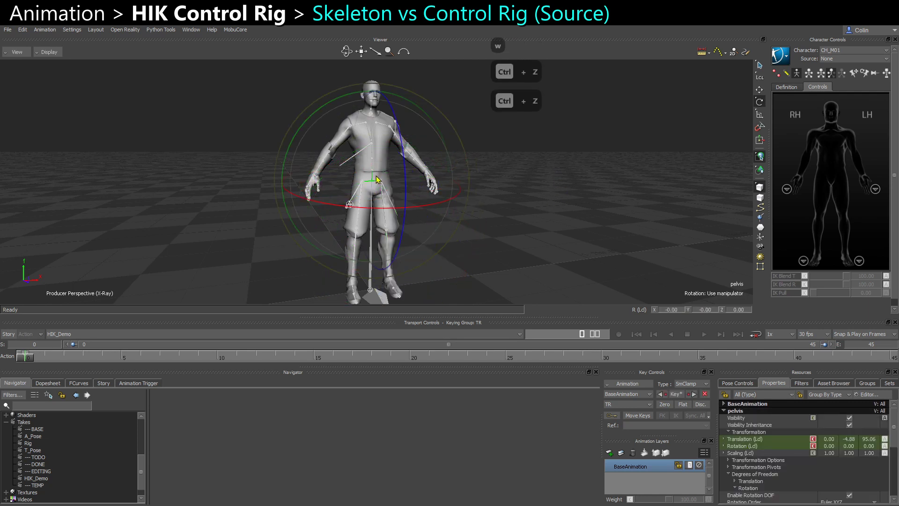
pyautogui.moveTo(374, 182)
pyautogui.mouseDown()
pyautogui.moveTo(373, 194)
pyautogui.moveTo(361, 194)
pyautogui.mouseUp()
pyautogui.hotkey('ctrl', 'z')
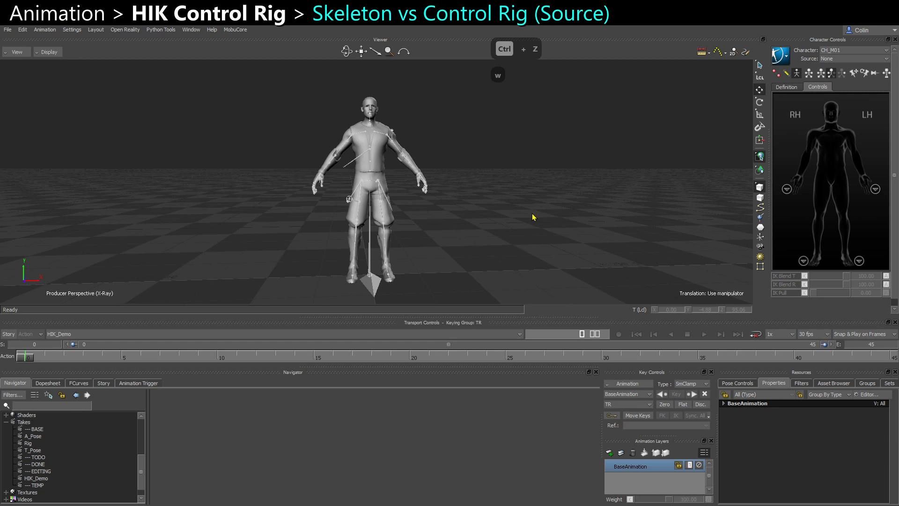
# Step: Review the character's source choices and inspect the CH_M01 character and CH_M_01_CR control rig in the scene hierarchy
pyautogui.click(833, 59)
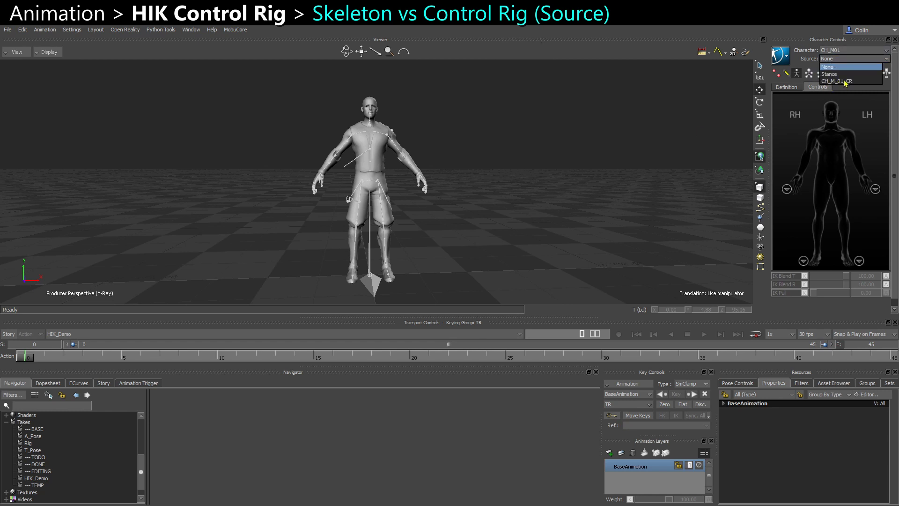
pyautogui.click(525, 189)
pyautogui.scroll(4, 49, 452)
pyautogui.click(6, 428)
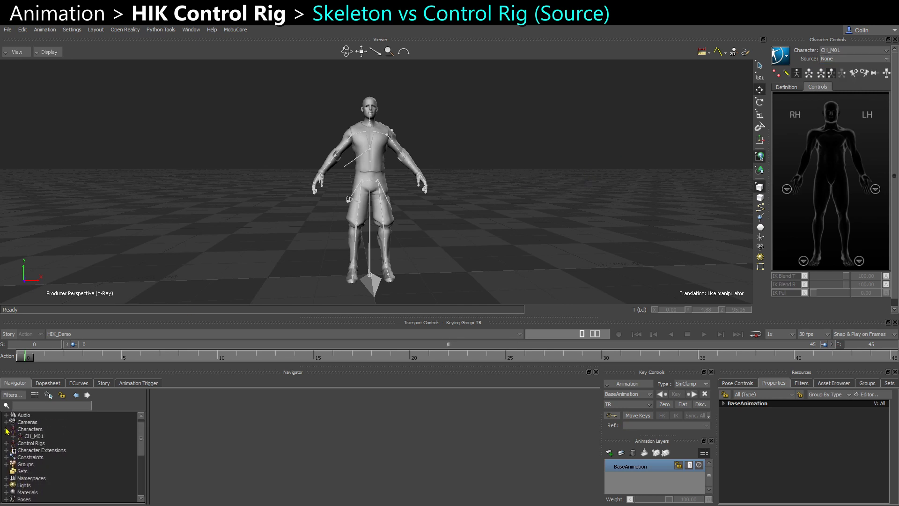
pyautogui.click(34, 436)
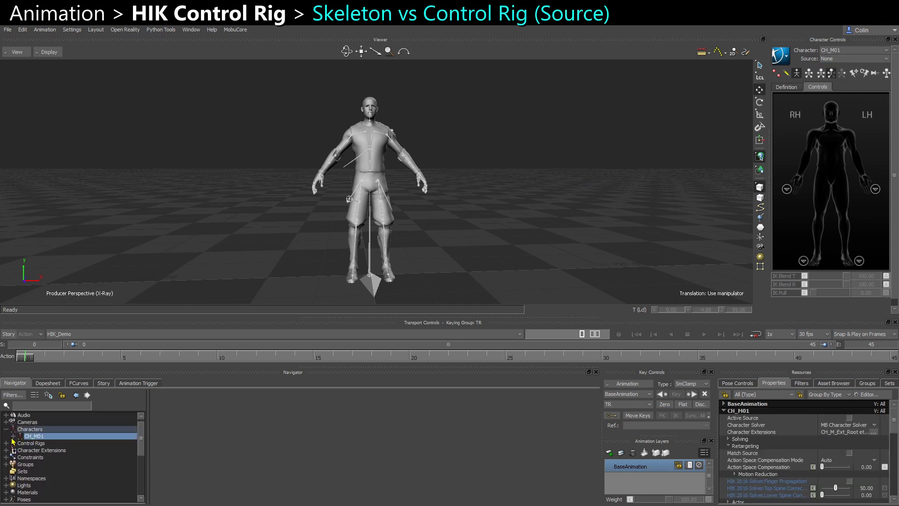
pyautogui.click(6, 443)
pyautogui.click(52, 450)
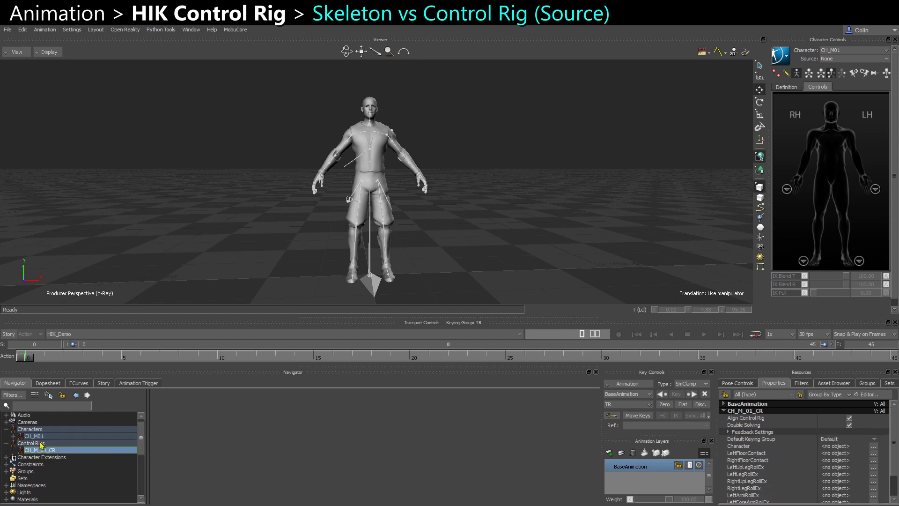
# Step: Inspect the Character Extensions and the controls contained in CH_M_Ext_Root
pyautogui.click(6, 458)
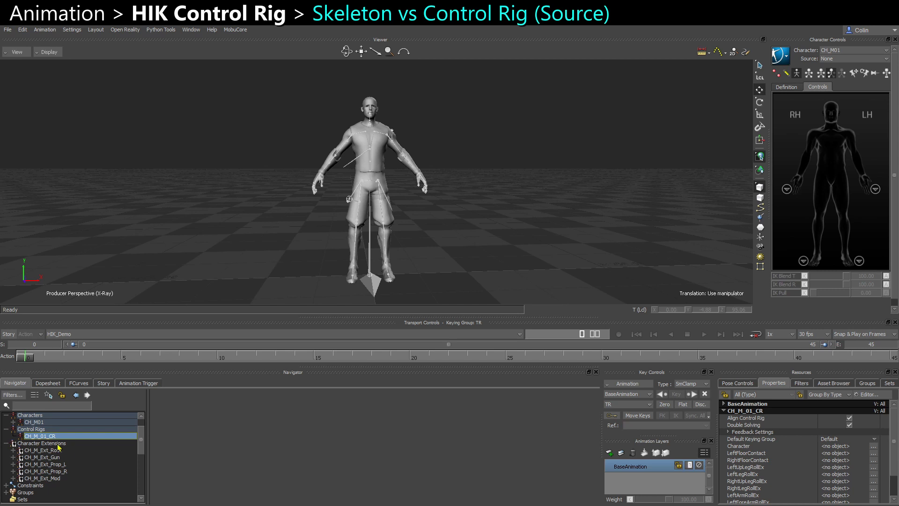
pyautogui.click(13, 450)
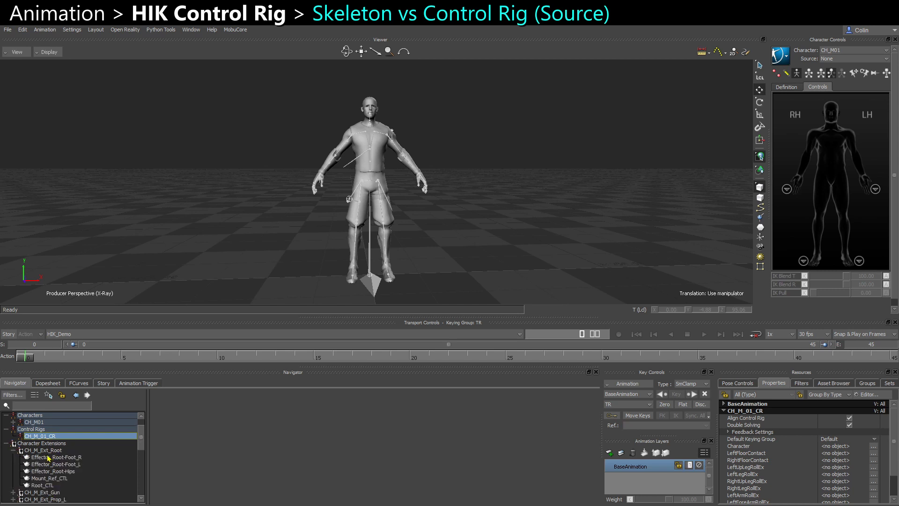
pyautogui.click(13, 450)
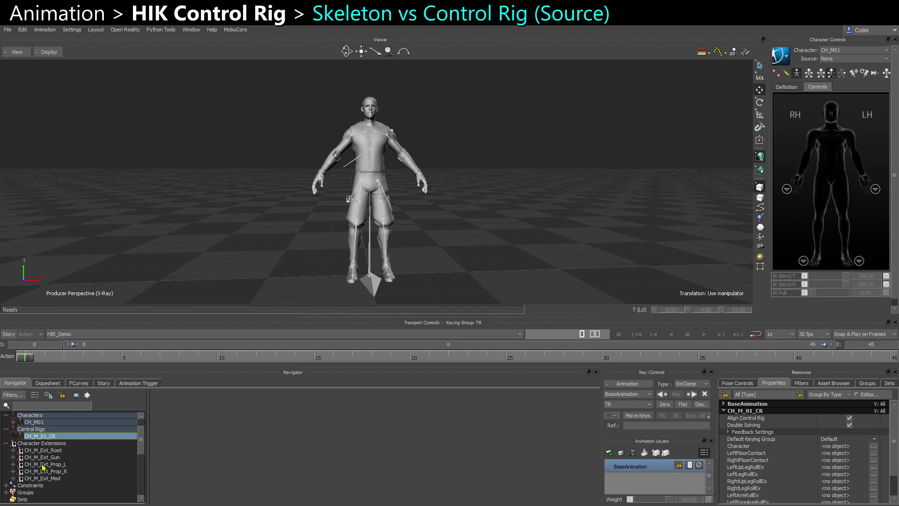
pyautogui.keyDown('ctrl'); pyautogui.keyDown('shift'); pyautogui.moveTo(351, 266); pyautogui.dragTo(380, 254); pyautogui.keyUp('shift'); pyautogui.keyUp('ctrl')
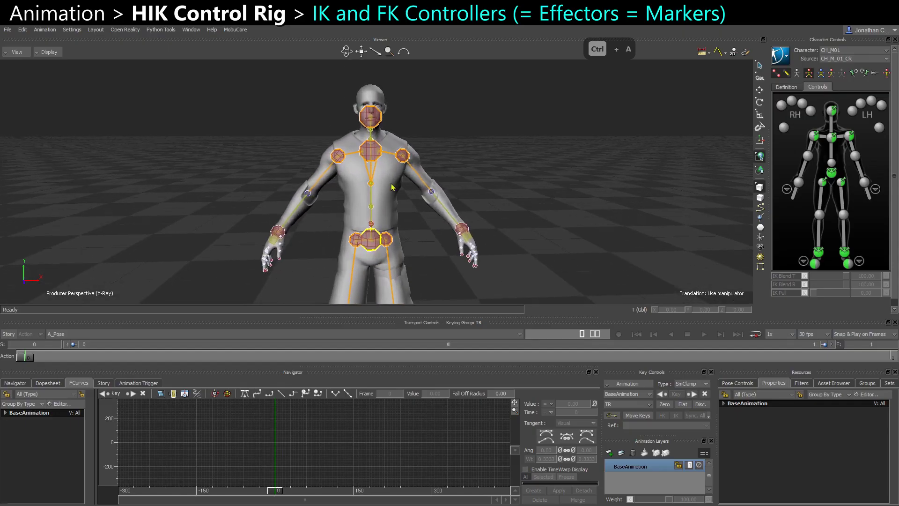
# Step: Inspect the chest, shoulder, right arm, wrist and hips IK effectors by selecting each on the model and character map
pyautogui.keyDown('ctrl'); pyautogui.keyDown('shift'); pyautogui.moveTo(317, 224); pyautogui.dragTo(358, 240); pyautogui.keyUp('shift'); pyautogui.keyUp('ctrl')
pyautogui.click(376, 139)
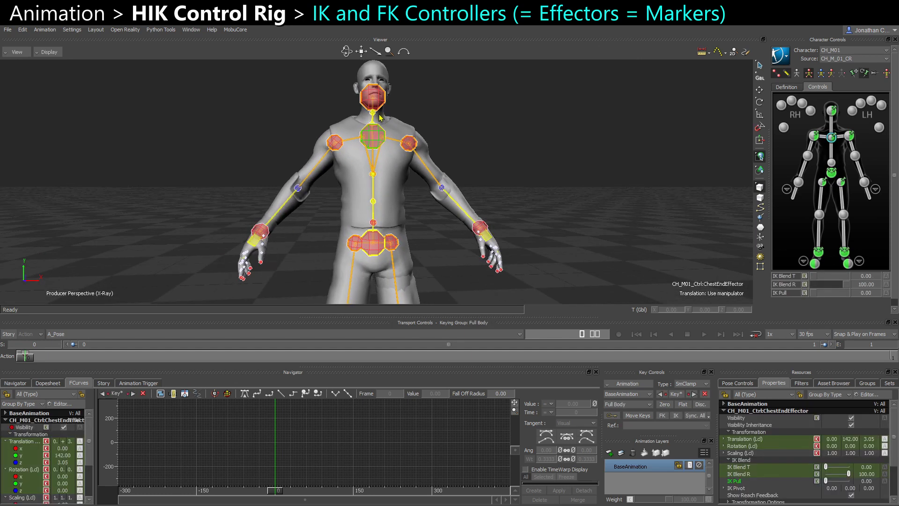
pyautogui.keyDown('ctrl'); pyautogui.keyDown('shift'); pyautogui.moveTo(346, 169); pyautogui.dragTo(337, 174); pyautogui.keyUp('shift'); pyautogui.keyUp('ctrl')
pyautogui.click(327, 150)
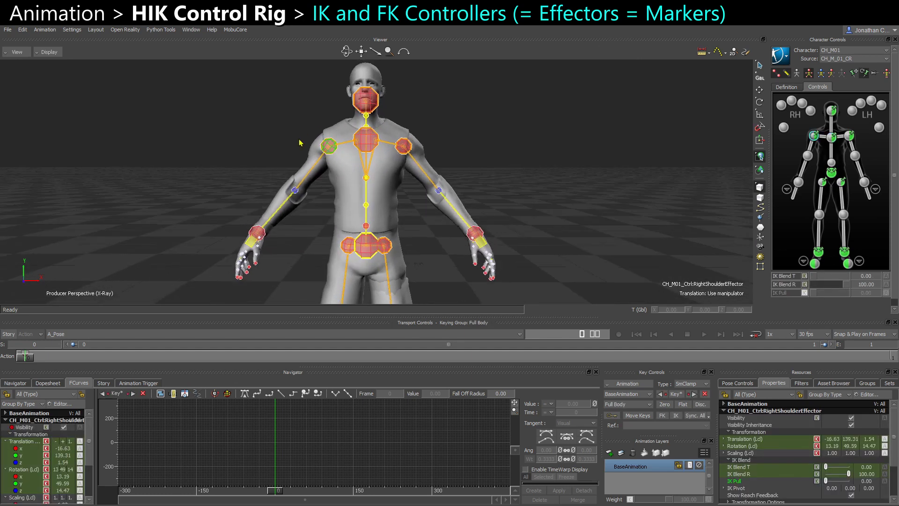
pyautogui.click(834, 139)
pyautogui.click(808, 157)
pyautogui.click(798, 183)
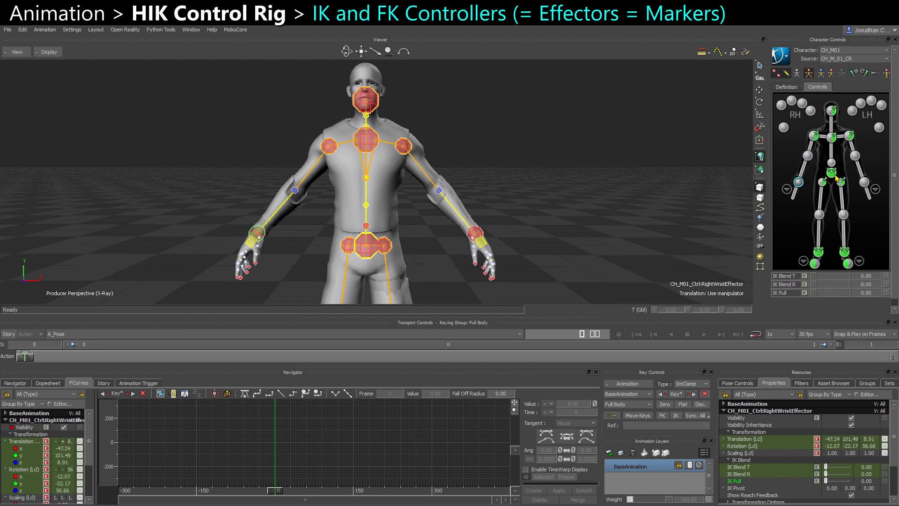
pyautogui.click(832, 173)
pyautogui.click(848, 137)
# Step: Hide the rig's IK effectors so that only the FK controllers are displayed
pyautogui.click(776, 75)
pyautogui.click(776, 75)
pyautogui.click(776, 75)
pyautogui.click(777, 74)
pyautogui.click(776, 75)
pyautogui.click(776, 75)
pyautogui.click(776, 75)
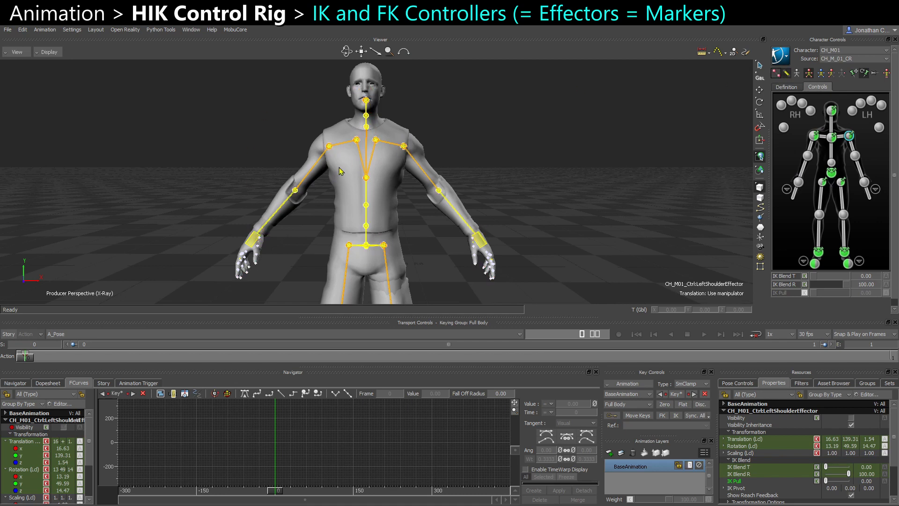
# Step: Inspect the FK controllers by selecting the spine controllers and CH_M01_Ctrl:RightUpLeg on the model
pyautogui.click(365, 166)
pyautogui.click(365, 194)
pyautogui.moveTo(380, 209)
pyautogui.keyDown('shift'); pyautogui.mouseDown()
pyautogui.moveTo(389, 187)
pyautogui.moveTo(288, 168)
pyautogui.moveTo(351, 213)
pyautogui.moveTo(371, 210)
pyautogui.moveTo(347, 220)
pyautogui.moveTo(383, 199)
pyautogui.moveTo(377, 206)
pyautogui.moveTo(364, 200)
pyautogui.mouseUp(); pyautogui.keyUp('shift')
pyautogui.click(348, 197)
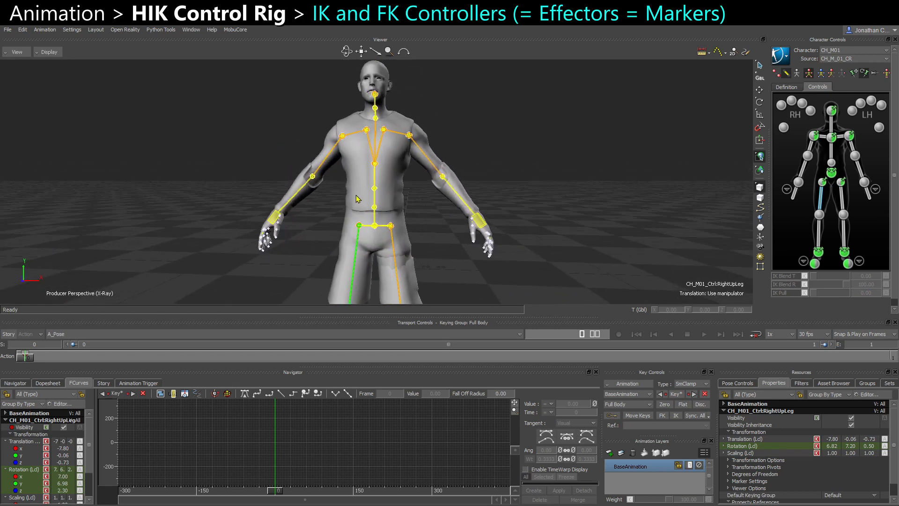
# Step: Try rotating the CH_M01_Ctrl:RightForeArm FK controller in local space, and undo the rotation
pyautogui.click(294, 191)
pyautogui.press('r')
pyautogui.press('r')
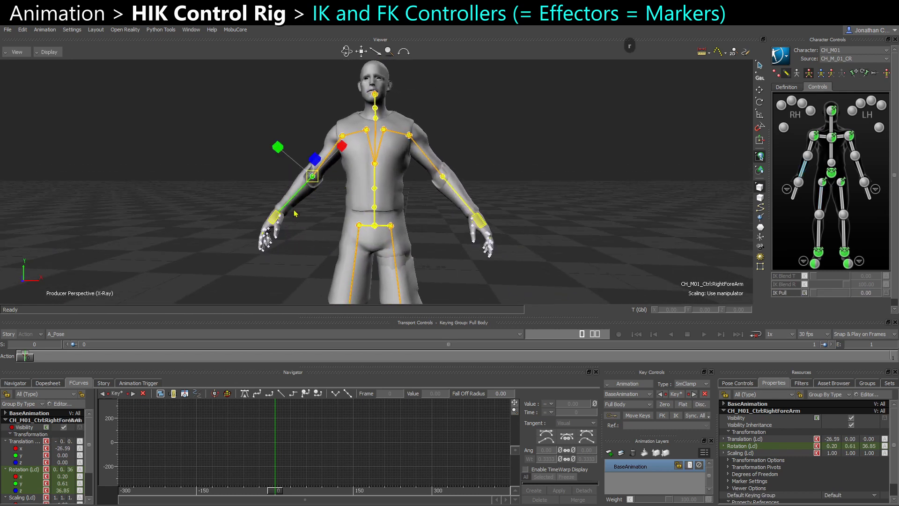
pyautogui.press('e')
pyautogui.press('F5')
pyautogui.moveTo(298, 185); pyautogui.dragTo(314, 172)
pyautogui.hotkey('ctrl', 'z')
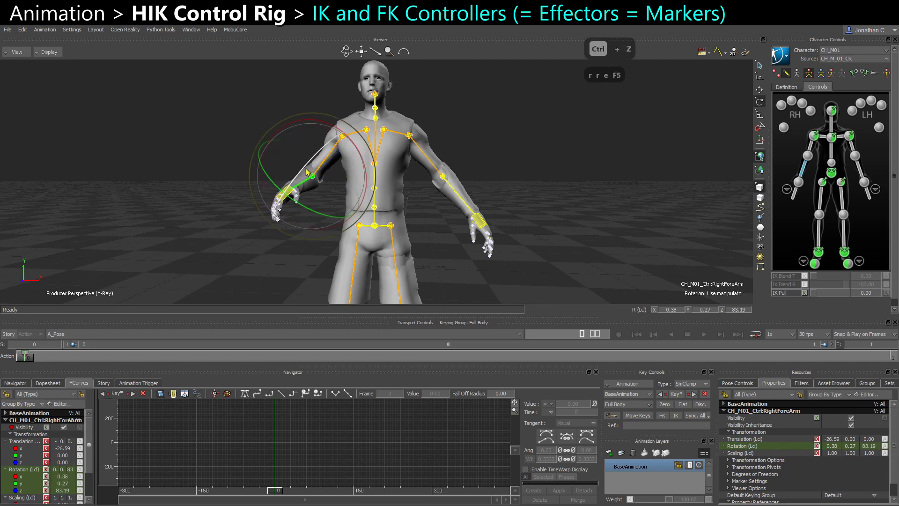
# Step: Examine the control rig's FK hierarchy and its IK effector nodes in the schematic view
pyautogui.hotkey('ctrl', 'w')
pyautogui.keyDown('alt'); pyautogui.moveTo(148, 218); pyautogui.dragTo(350, 225, button='middle'); pyautogui.keyUp('alt')
pyautogui.keyDown('alt'); pyautogui.moveTo(311, 215); pyautogui.dragTo(342, 239, button='right'); pyautogui.keyUp('alt')
pyautogui.keyDown('alt'); pyautogui.moveTo(382, 178); pyautogui.dragTo(382, 138, button='middle'); pyautogui.keyUp('alt')
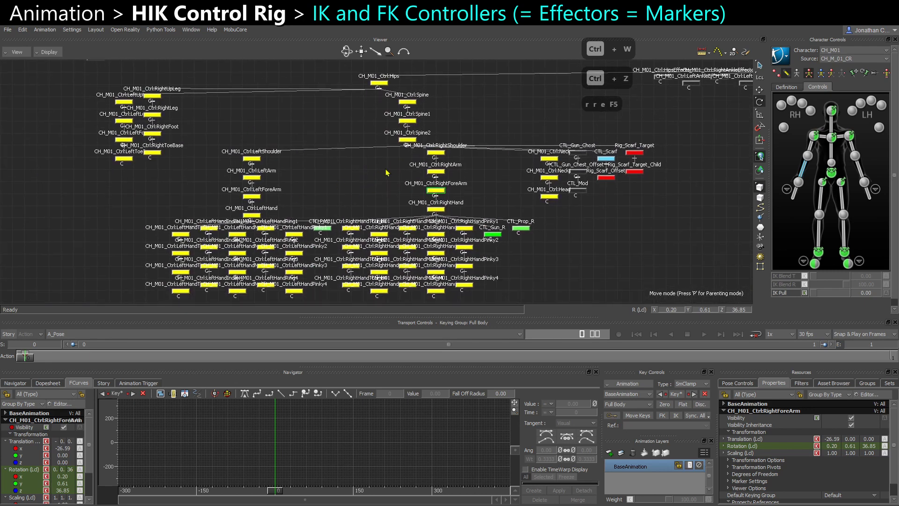
pyautogui.keyDown('alt'); pyautogui.moveTo(380, 177); pyautogui.dragTo(362, 166, button='middle'); pyautogui.keyUp('alt')
pyautogui.click(328, 161)
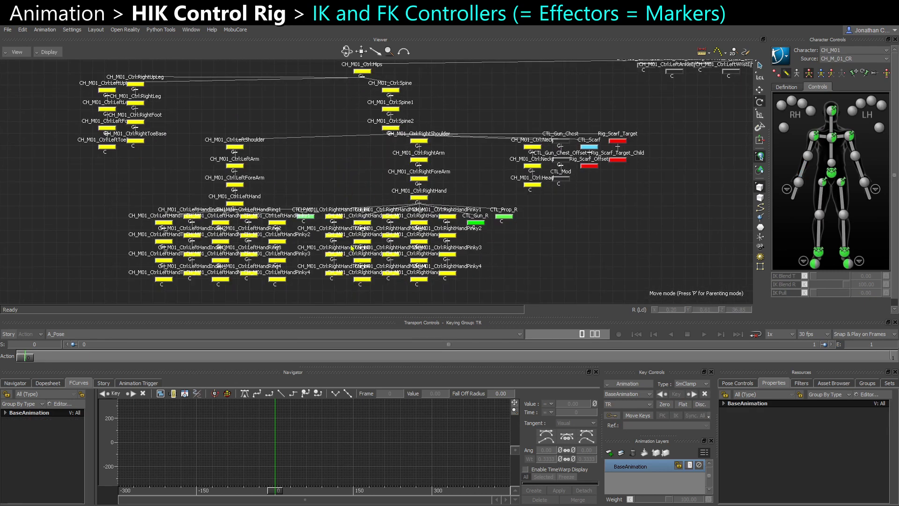
pyautogui.keyDown('alt'); pyautogui.moveTo(545, 151); pyautogui.dragTo(176, 239, button='middle'); pyautogui.keyUp('alt')
pyautogui.keyDown('alt'); pyautogui.moveTo(392, 174); pyautogui.dragTo(339, 183, button='middle'); pyautogui.keyUp('alt')
# Step: Show the rig's IK effectors again
pyautogui.click(777, 74)
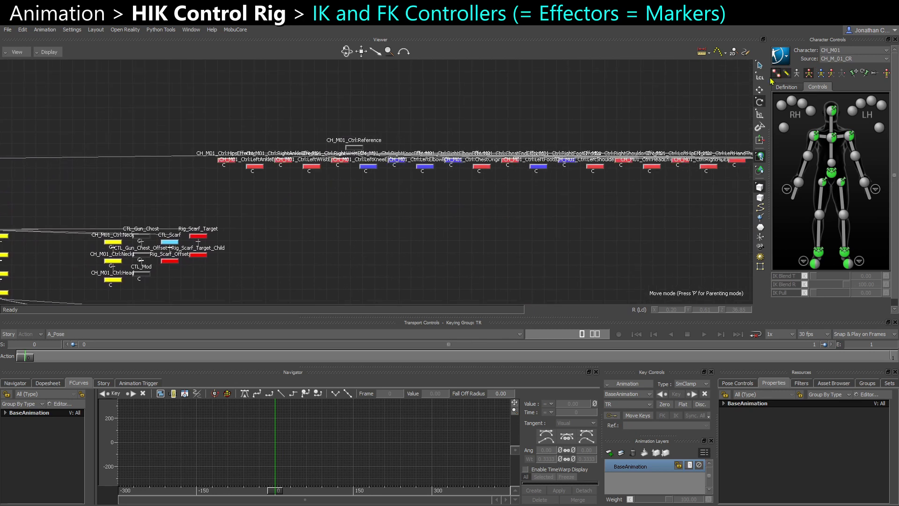
pyautogui.hotkey('ctrl', 'w')
pyautogui.hotkey('ctrl', 'w')
# Step: Try moving the whole rig along X with the CH_M01_Ctrl:Reference node, and undo the move
pyautogui.moveTo(314, 192); pyautogui.dragTo(242, 202)
pyautogui.scroll(3, 242, 201)
pyautogui.click(305, 137)
pyautogui.hotkey('ctrl', 'w')
pyautogui.keyDown('alt'); pyautogui.moveTo(383, 230); pyautogui.dragTo(321, 220, button='right'); pyautogui.keyUp('alt')
pyautogui.press('w')
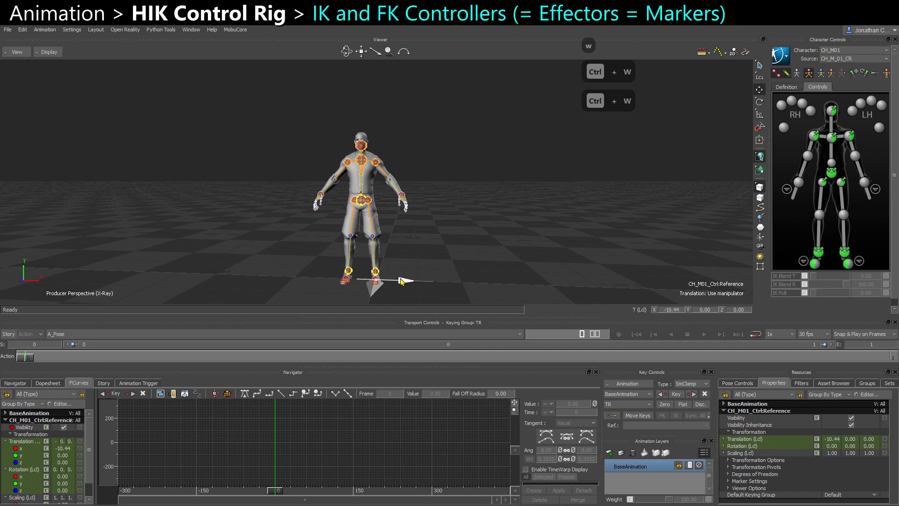
pyautogui.hotkey('ctrl', 'z')
# Step: Inspect the wrist, knee and elbow effectors parented under CH_M01_Ctrl:Reference in the schematic view
pyautogui.hotkey('ctrl', 'w')
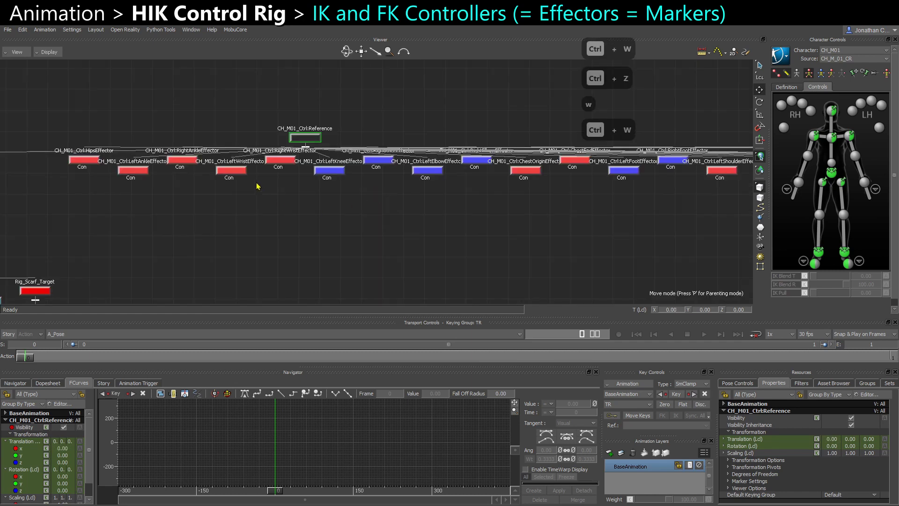
pyautogui.click(231, 167)
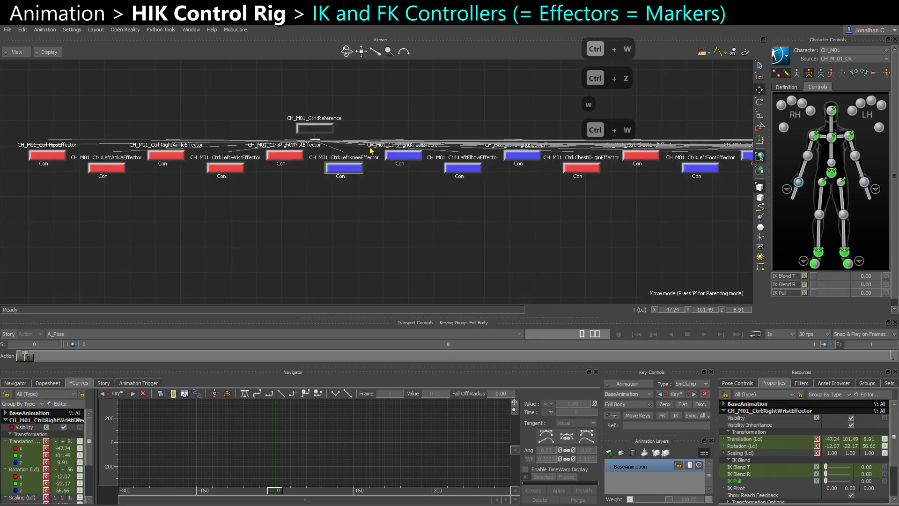
pyautogui.click(462, 167)
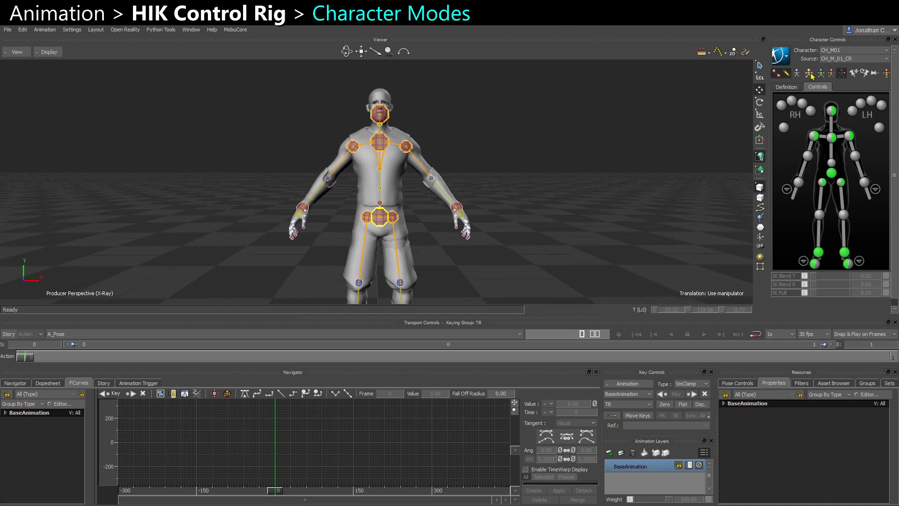
# Step: Switch the character's keying mode to Selection
pyautogui.click(833, 74)
pyautogui.click(840, 75)
pyautogui.scroll(2, 457, 164)
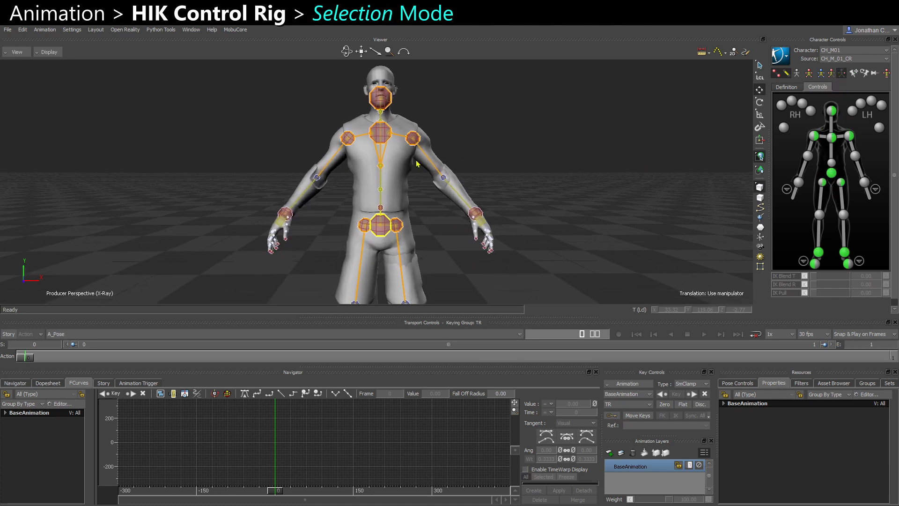
# Step: Try rotating the CH_M01_Ctrl:LeftForeArm controller, and undo the rotation
pyautogui.click(450, 182)
pyautogui.moveTo(482, 191); pyautogui.dragTo(451, 177)
pyautogui.press('e')
pyautogui.hotkey('ctrl', 'z')
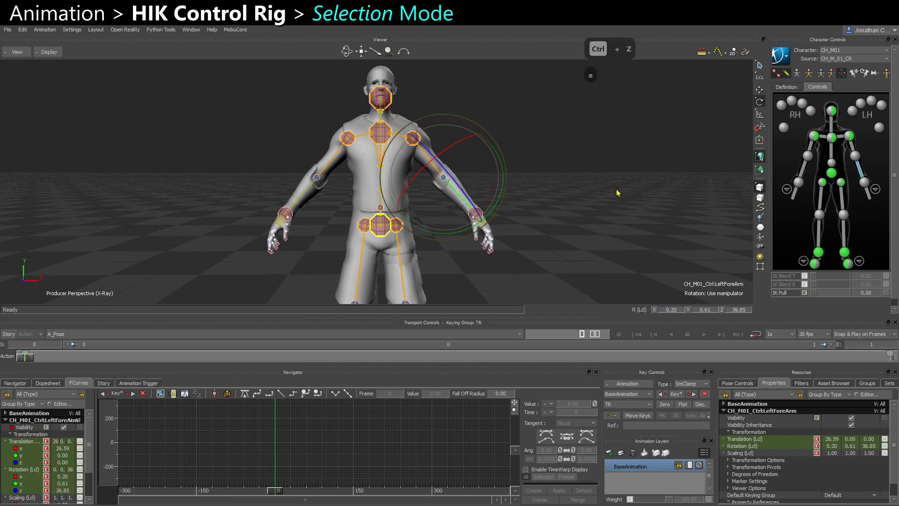
# Step: Select both ankle, foot, hip and shoulder effectors plus the chest and head, and set their IK Blend T and R to 0
pyautogui.click(817, 253)
pyautogui.keyDown('ctrl'); pyautogui.click(814, 264); pyautogui.keyUp('ctrl')
pyautogui.keyDown('ctrl'); pyautogui.click(847, 264); pyautogui.keyUp('ctrl')
pyautogui.keyDown('ctrl'); pyautogui.click(844, 252); pyautogui.keyUp('ctrl')
pyautogui.keyDown('shift'); pyautogui.click(841, 181); pyautogui.keyUp('shift')
pyautogui.keyDown('shift'); pyautogui.click(822, 182); pyautogui.keyUp('shift')
pyautogui.keyDown('shift'); pyautogui.click(813, 136); pyautogui.keyUp('shift')
pyautogui.keyDown('shift'); pyautogui.click(832, 137); pyautogui.keyUp('shift')
pyautogui.keyDown('shift'); pyautogui.click(849, 136); pyautogui.keyUp('shift')
pyautogui.keyDown('shift'); pyautogui.click(832, 111); pyautogui.keyUp('shift')
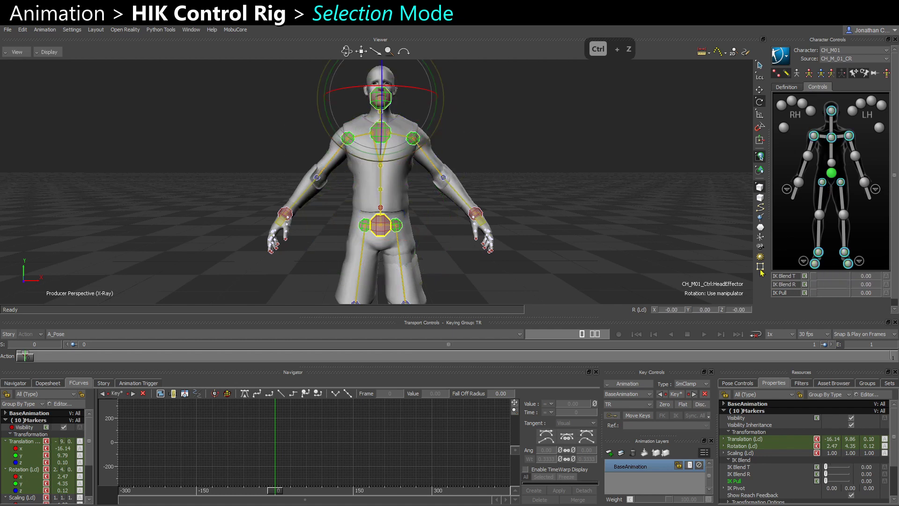
# Step: Try translating the hips effector up and sideways in the front view, and undo the moves
pyautogui.click(833, 173)
pyautogui.keyDown('ctrl'); pyautogui.moveTo(510, 188); pyautogui.dragTo(492, 171); pyautogui.keyUp('ctrl')
pyautogui.keyDown('shift'); pyautogui.moveTo(313, 213); pyautogui.dragTo(315, 175); pyautogui.keyUp('shift')
pyautogui.scroll(5, 316, 178)
pyautogui.press('w')
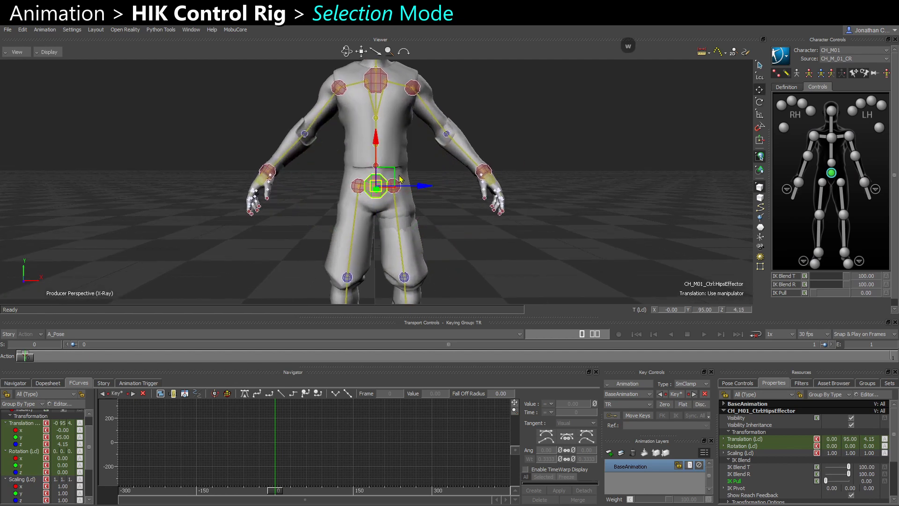
pyautogui.scroll(-5, 378, 177)
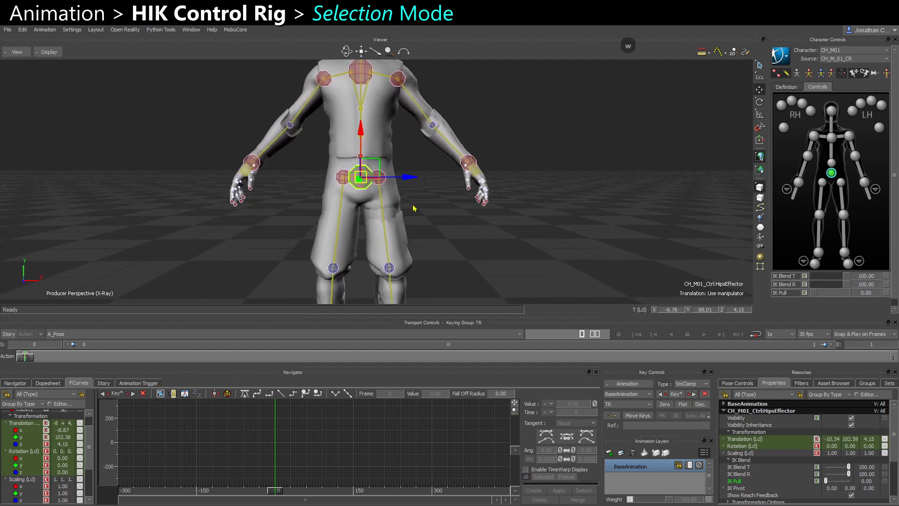
pyautogui.hotkey('ctrl', 'z')
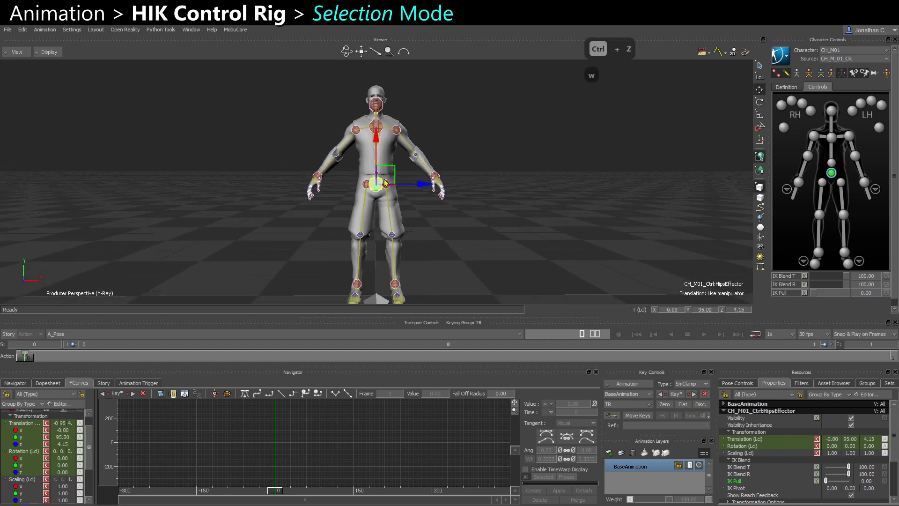
pyautogui.moveTo(384, 182); pyautogui.dragTo(359, 135)
pyautogui.hotkey('ctrl', 'z')
pyautogui.hotkey('ctrl', 'z')
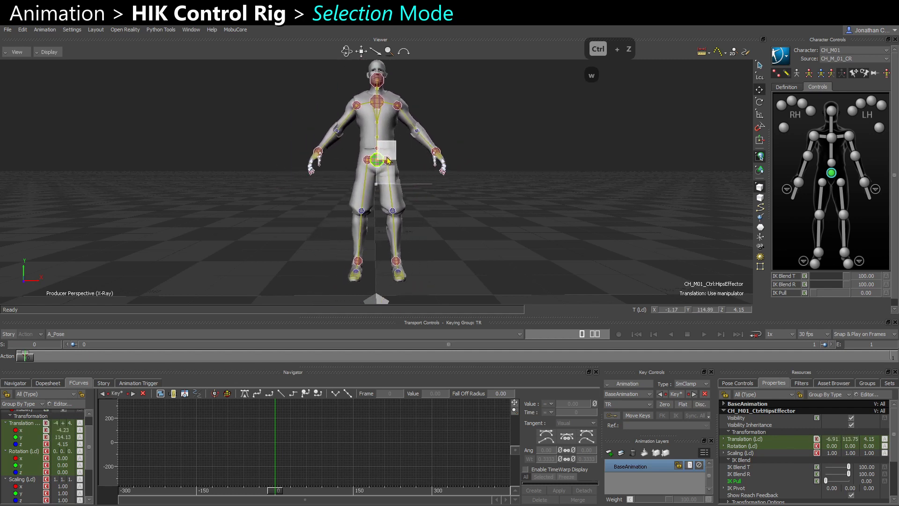
# Step: Check the right ankle effector's IK blend values, and try moving the hips effector once more, undoing the move
pyautogui.keyDown('shift'); pyautogui.moveTo(400, 220); pyautogui.dragTo(433, 224); pyautogui.keyUp('shift')
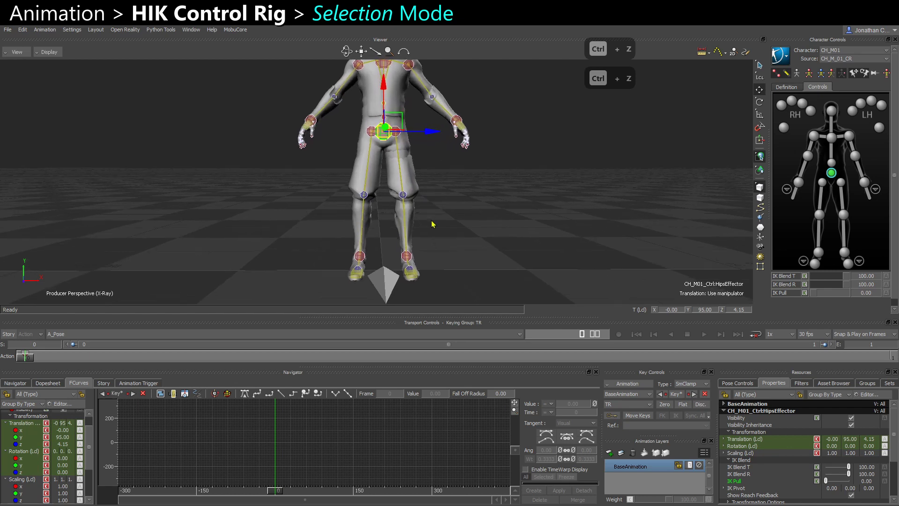
pyautogui.scroll(2, 431, 224)
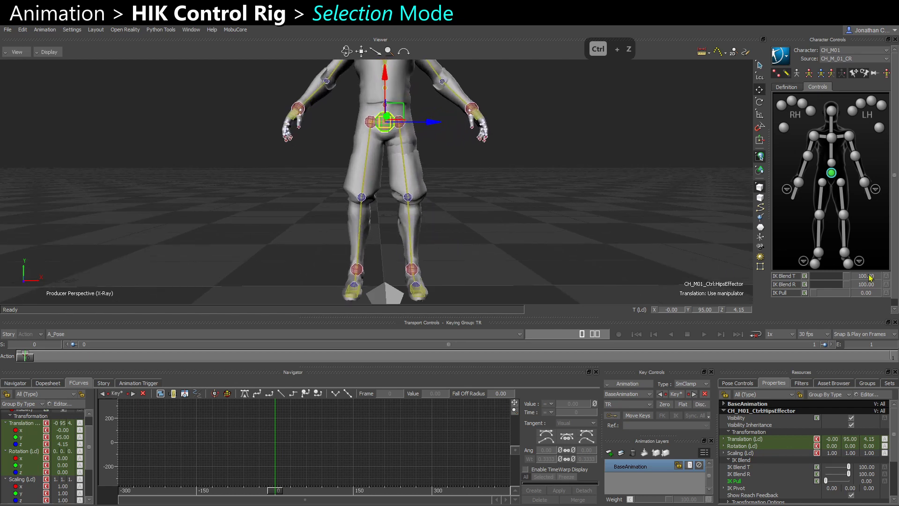
pyautogui.click(820, 252)
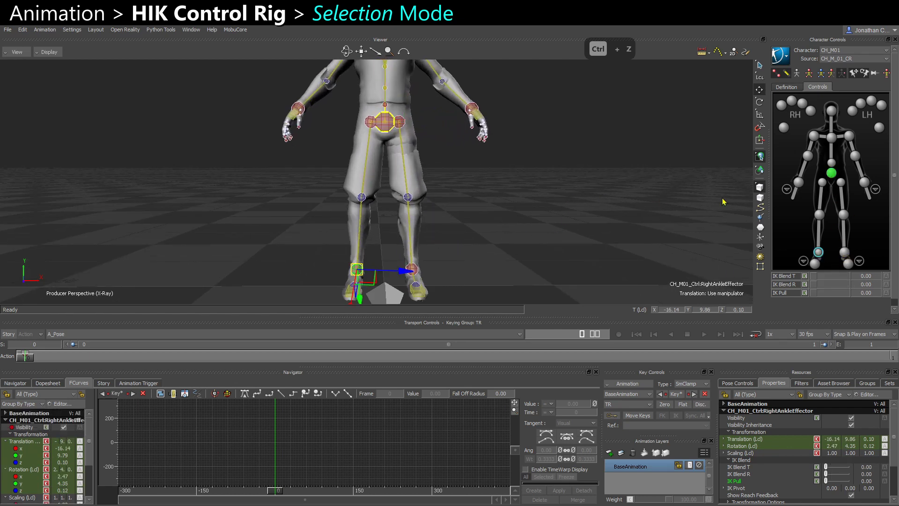
pyautogui.click(831, 173)
pyautogui.scroll(-3, 382, 122)
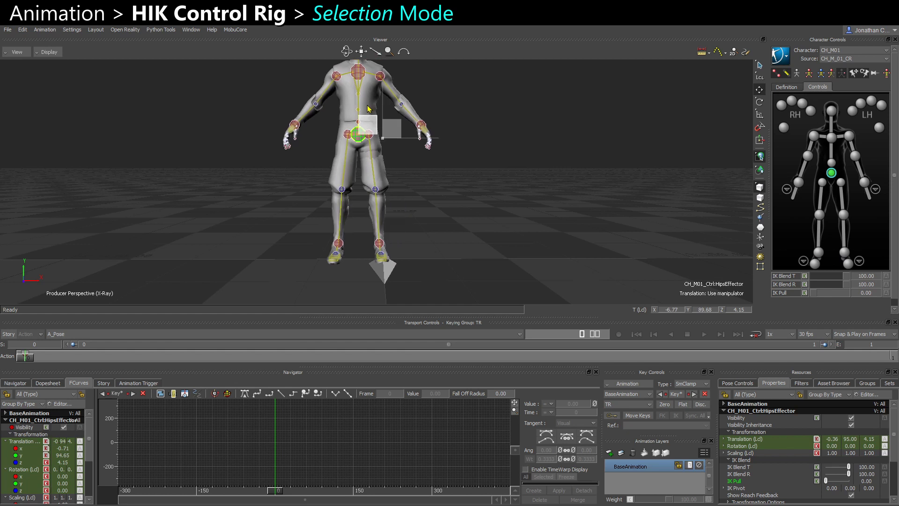
pyautogui.hotkey('ctrl', 'z')
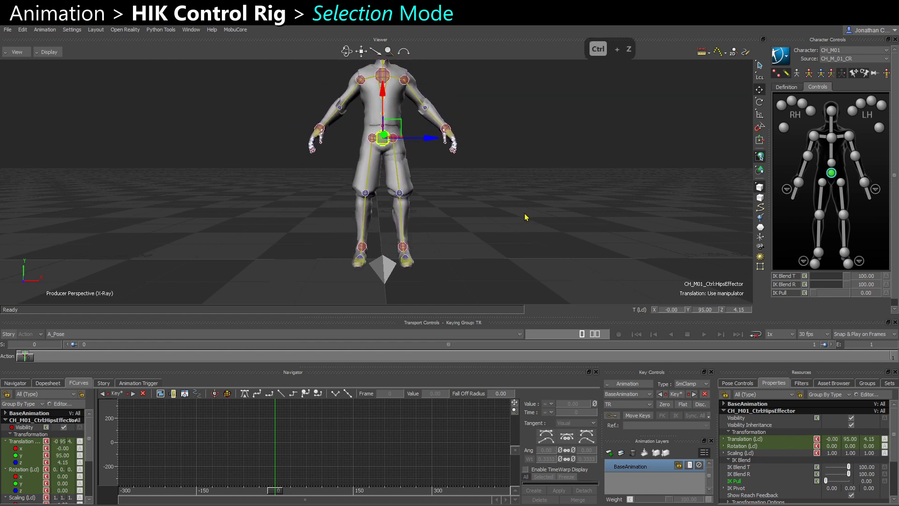
# Step: Set IK Blend T and IK Blend R to 100 for both ankle effectors
pyautogui.click(819, 252)
pyautogui.keyDown('shift'); pyautogui.click(844, 252); pyautogui.keyUp('shift')
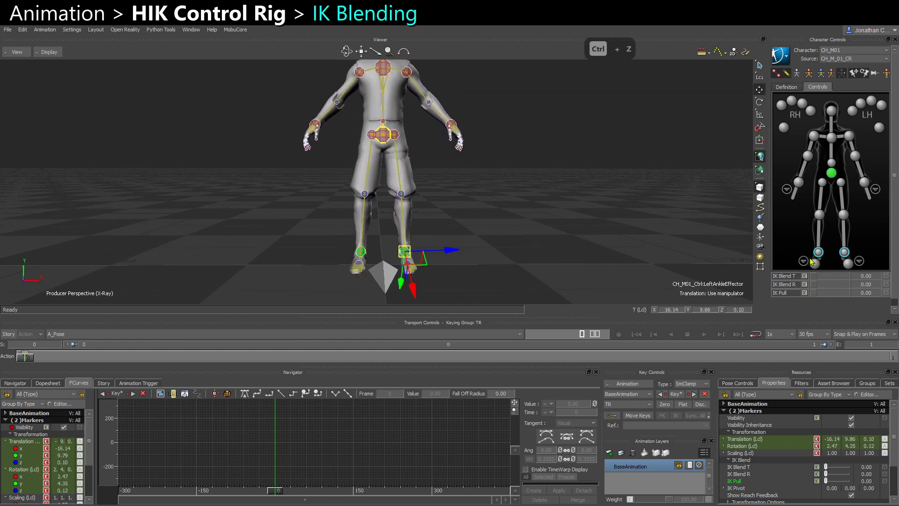
pyautogui.scroll(3, 507, 244)
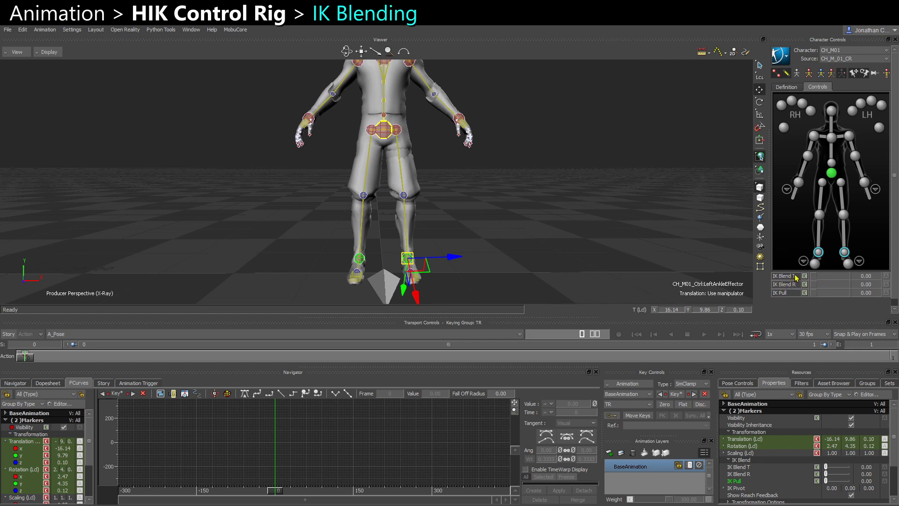
pyautogui.moveTo(817, 280); pyautogui.dragTo(857, 278)
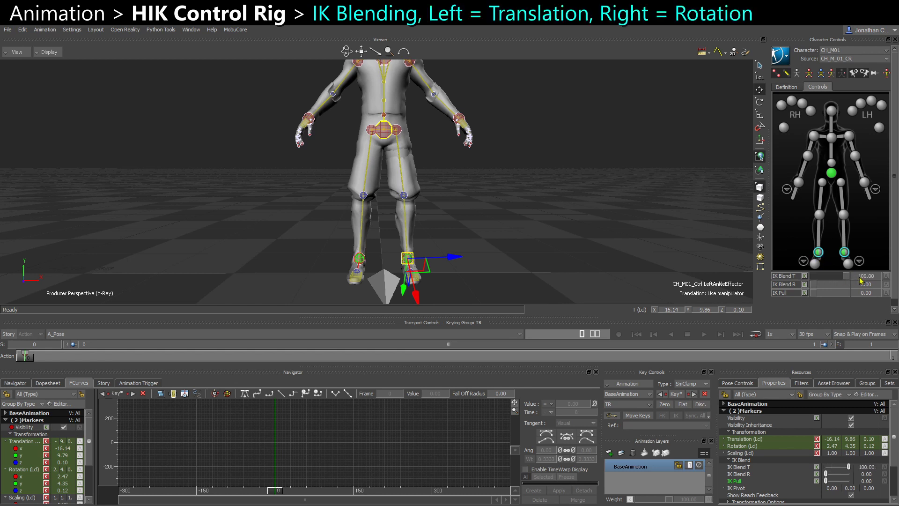
pyautogui.moveTo(824, 283); pyautogui.dragTo(856, 286)
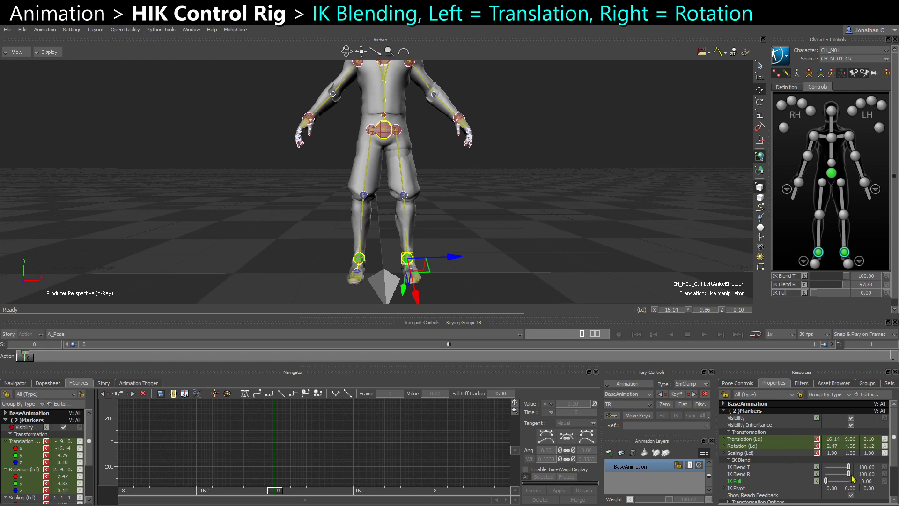
pyautogui.moveTo(848, 467)
pyautogui.mouseDown()
pyautogui.moveTo(840, 470)
pyautogui.moveTo(864, 472)
pyautogui.mouseUp()
# Step: Try translating and rotating the hips effector against the IK-blended ankles, undoing each change
pyautogui.click(831, 173)
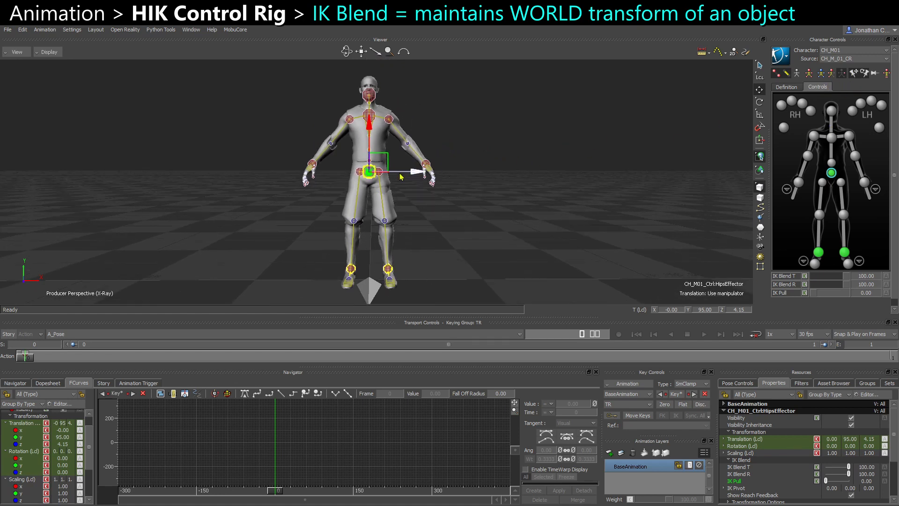
pyautogui.moveTo(385, 157)
pyautogui.mouseDown()
pyautogui.moveTo(363, 149)
pyautogui.moveTo(388, 160)
pyautogui.mouseUp()
pyautogui.moveTo(396, 158); pyautogui.dragTo(398, 158)
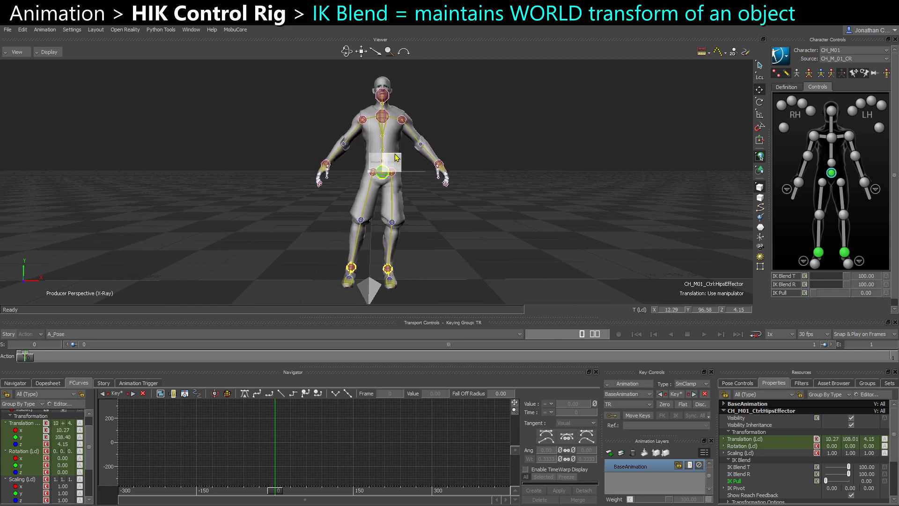
pyautogui.press('e')
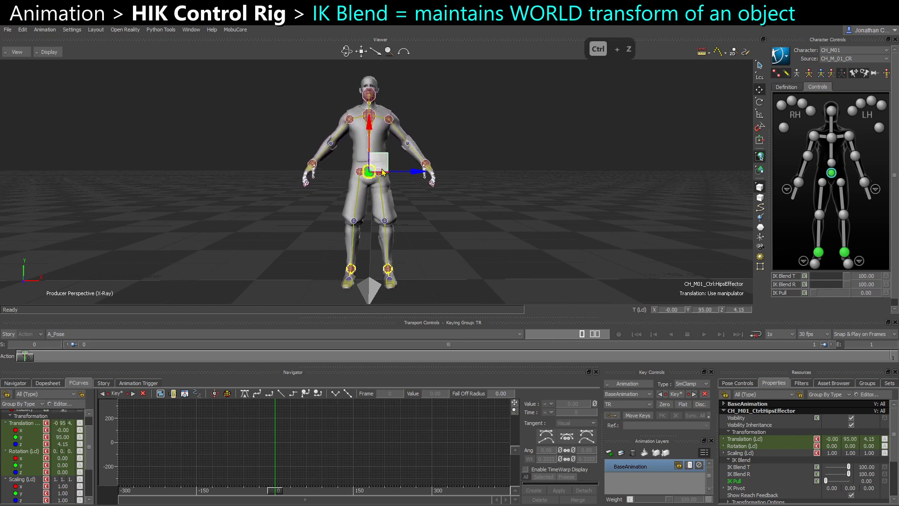
pyautogui.hotkey('ctrl', 'z')
pyautogui.scroll(3, 356, 206)
pyautogui.moveTo(357, 206); pyautogui.dragTo(351, 193)
pyautogui.hotkey('ctrl', 'z')
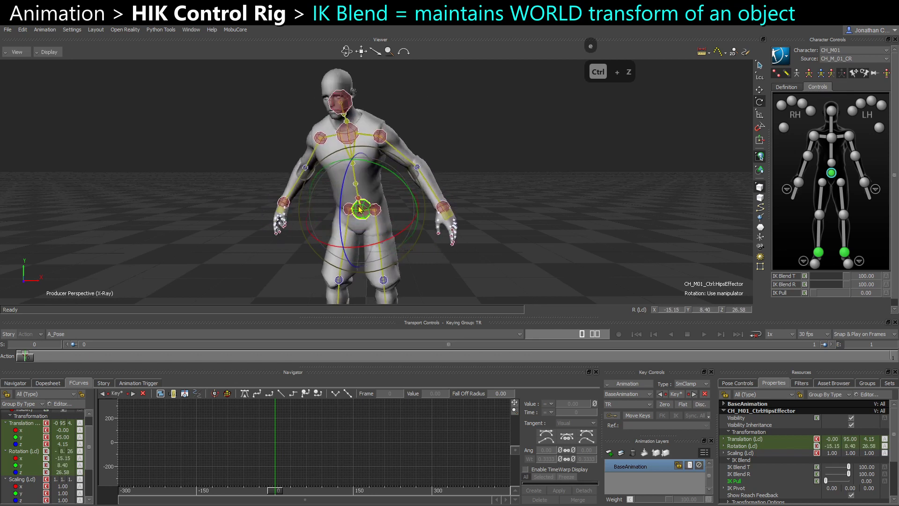
# Step: Set the chest effector's IK Blend R to 100 and test it by rotating the hips effector, undoing the rotation
pyautogui.click(832, 138)
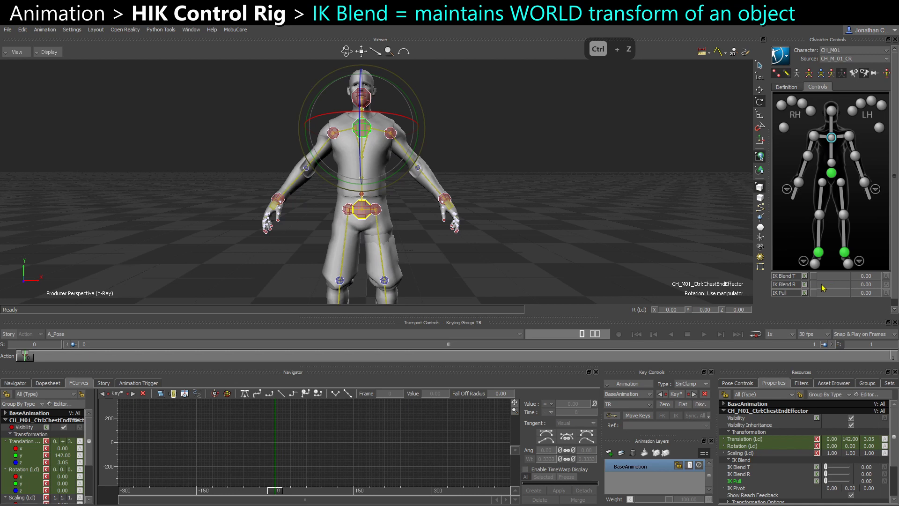
pyautogui.moveTo(823, 288); pyautogui.dragTo(850, 289)
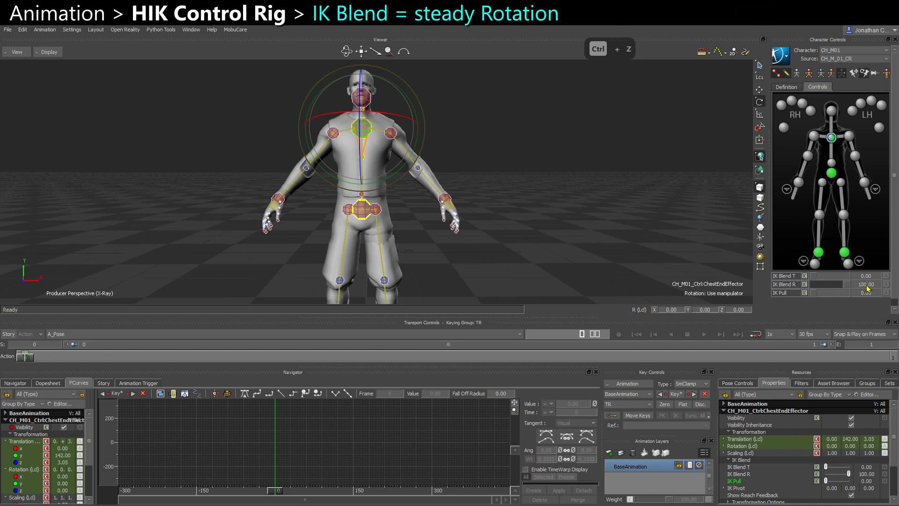
pyautogui.click(832, 173)
pyautogui.moveTo(390, 202); pyautogui.dragTo(383, 176)
pyautogui.hotkey('ctrl', 'z')
# Step: Try rotating the chest effector in different directions, and undo the rotations
pyautogui.click(436, 129)
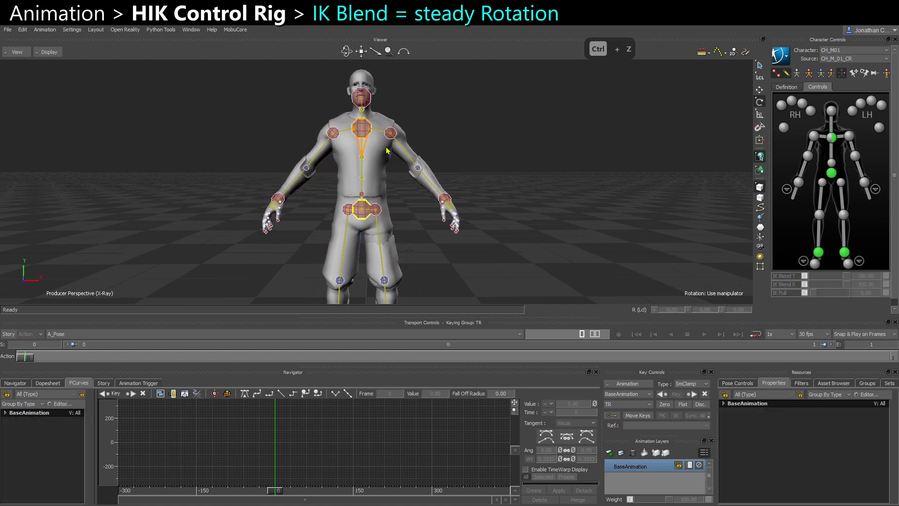
pyautogui.scroll(3, 379, 153)
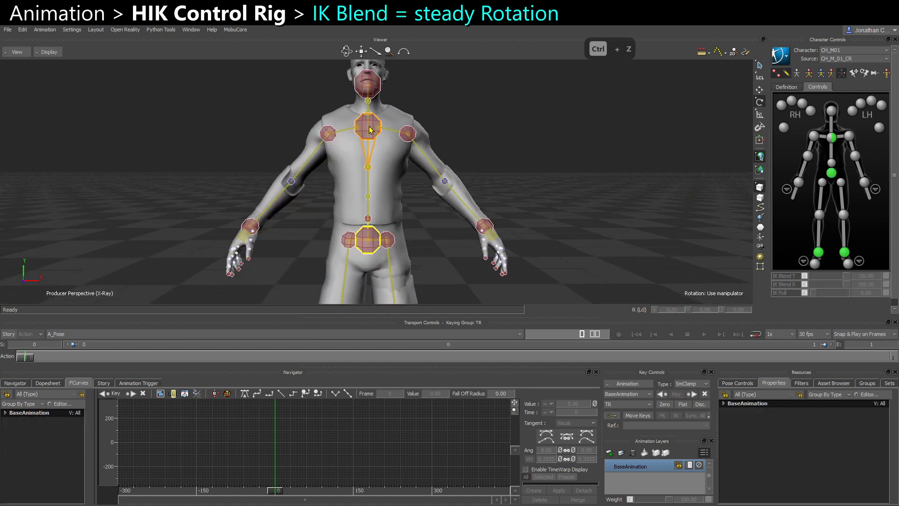
pyautogui.moveTo(370, 130); pyautogui.dragTo(370, 99)
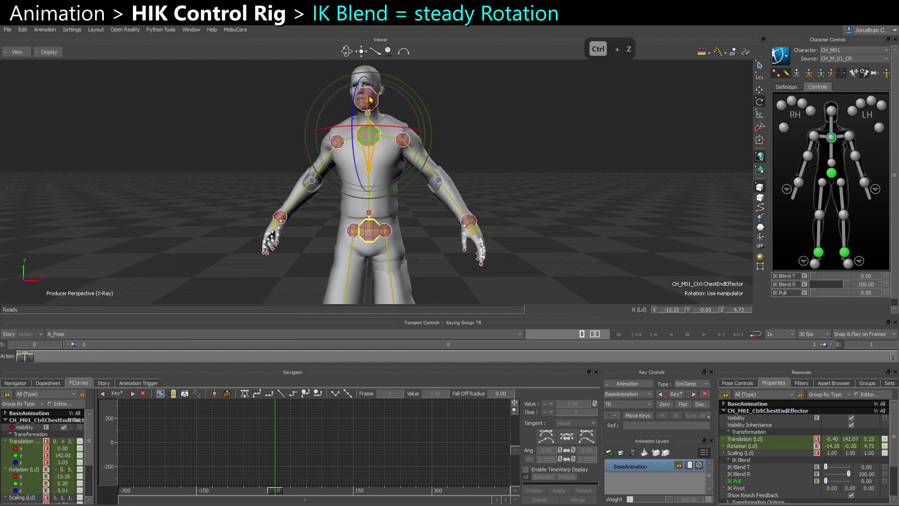
pyautogui.hotkey('ctrl', 'z')
pyautogui.hotkey('ctrl', 'z')
pyautogui.hotkey('ctrl', 'z')
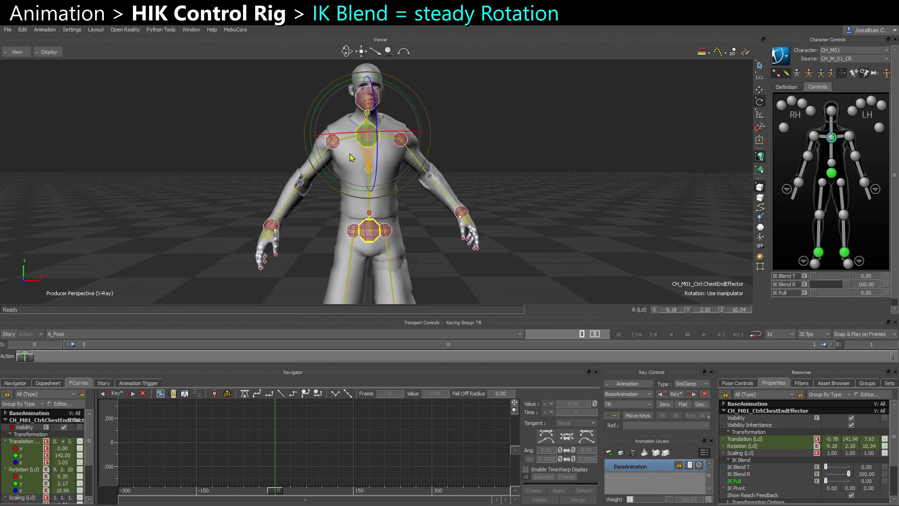
# Step: Check the IK blend values of both shoulder effectors and try rotating the chest effector above them, undoing the changes
pyautogui.click(814, 136)
pyautogui.keyDown('shift'); pyautogui.click(849, 136); pyautogui.keyUp('shift')
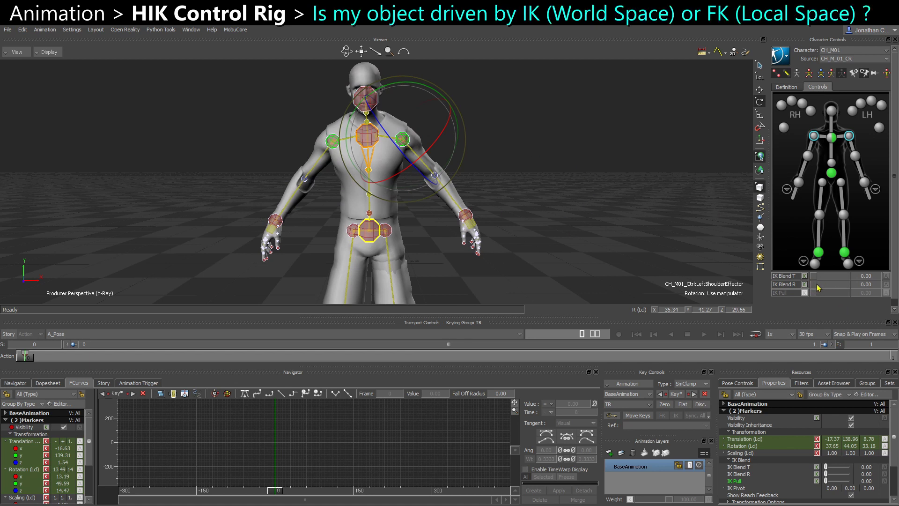
pyautogui.click(470, 197)
pyautogui.moveTo(370, 140)
pyautogui.mouseDown()
pyautogui.moveTo(360, 146)
pyautogui.moveTo(370, 125)
pyautogui.mouseUp()
pyautogui.hotkey('ctrl', 'z')
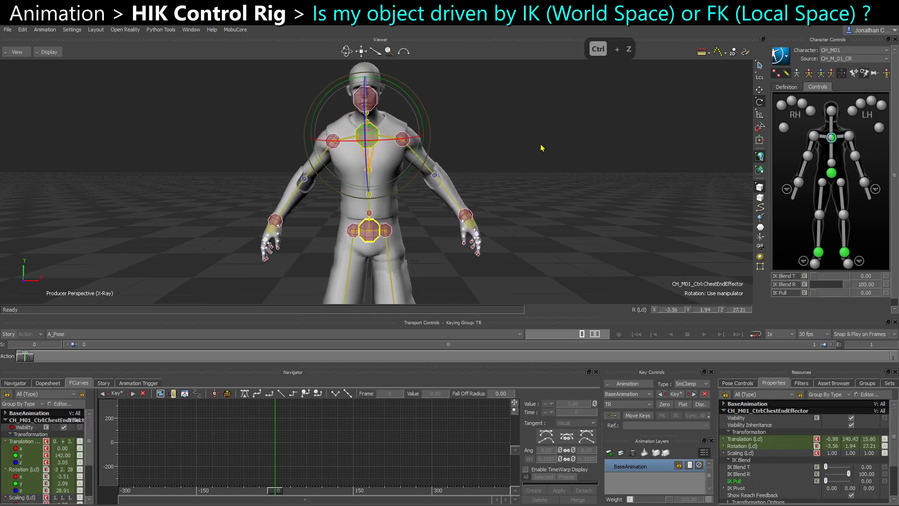
pyautogui.hotkey('ctrl', 'z')
pyautogui.hotkey('ctrl', 'z')
pyautogui.hotkey('ctrl', 'z')
pyautogui.hotkey('ctrl', 'z')
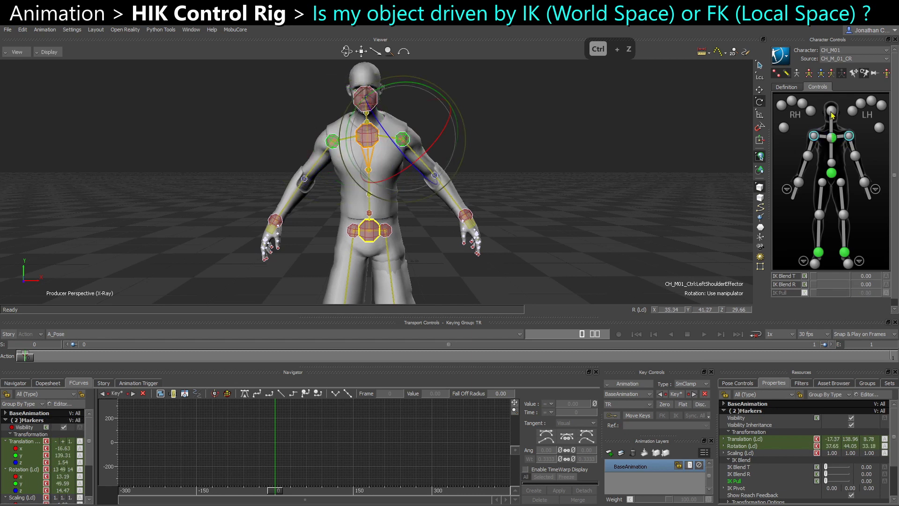
# Step: Set IK Blend R to 100 for the head and both shoulder effectors, and test by rotating the chest effector, undoing the rotation
pyautogui.click(832, 137)
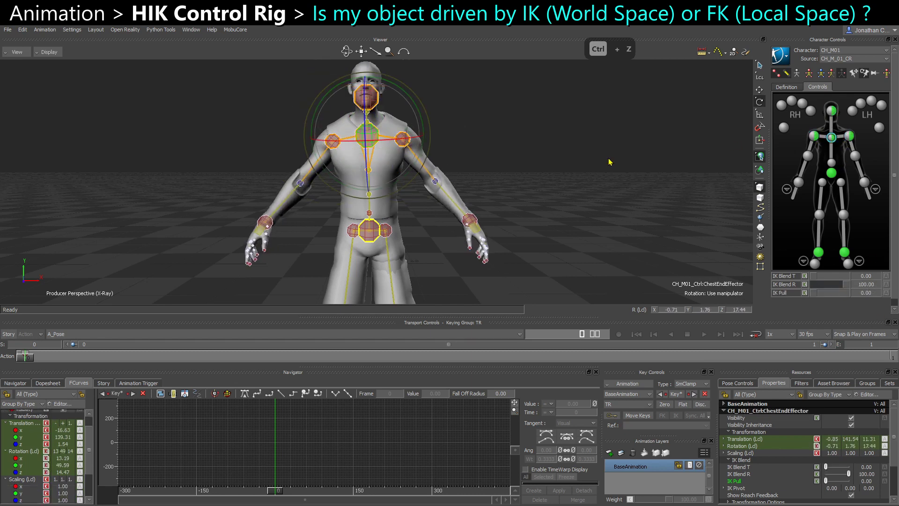
pyautogui.moveTo(388, 112); pyautogui.dragTo(403, 144)
pyautogui.hotkey('ctrl', 'z')
pyautogui.hotkey('ctrl', 'z')
pyautogui.hotkey('ctrl', 'z')
pyautogui.hotkey('ctrl', 'z')
pyautogui.hotkey('ctrl', 'z')
# Step: Select both wrist effectors and raise their IK Blend T and IK Blend R to about 100
pyautogui.click(799, 184)
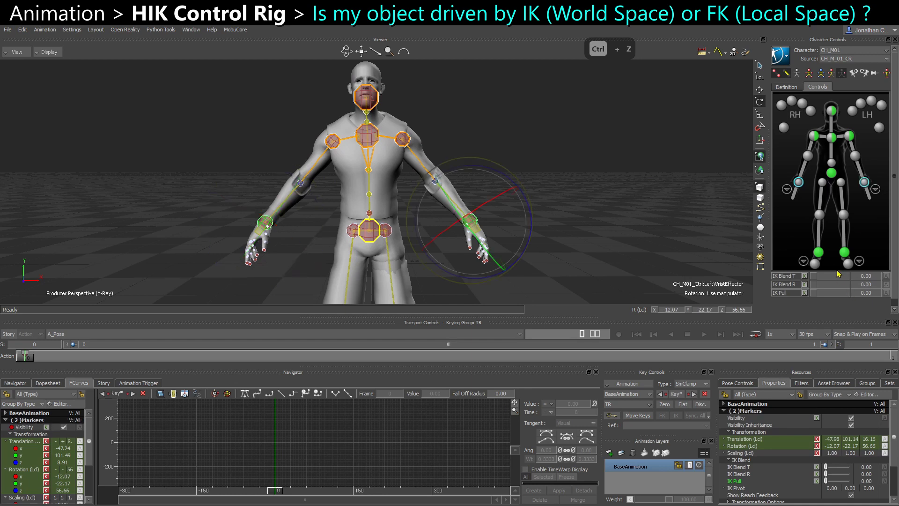
pyautogui.click(863, 278)
pyautogui.click(842, 285)
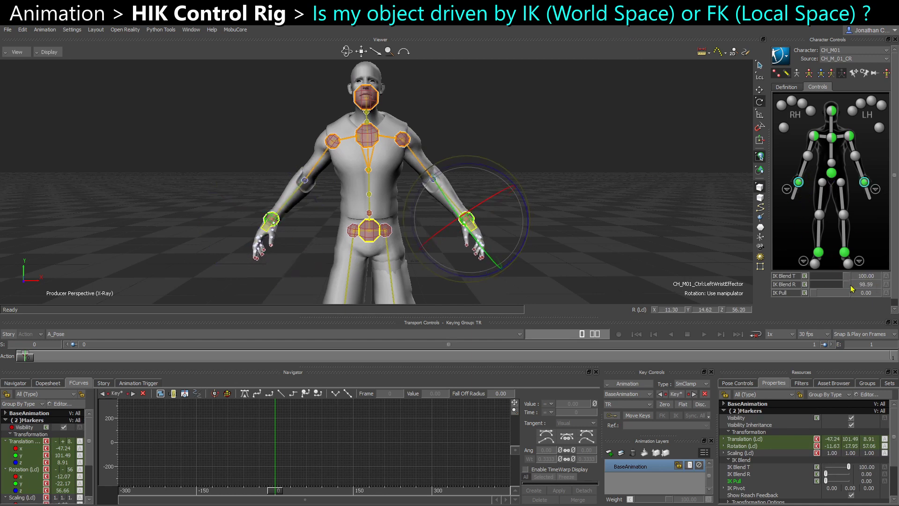
# Step: Try rotating the chest effector against the IK-blended wrists, and undo the rotation
pyautogui.click(832, 137)
pyautogui.moveTo(383, 123); pyautogui.dragTo(399, 162)
pyautogui.hotkey('ctrl', 'z')
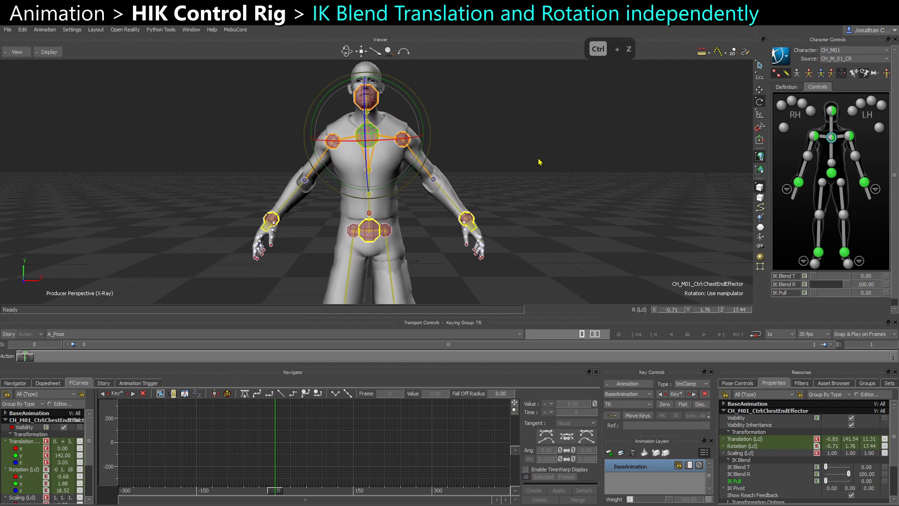
pyautogui.hotkey('ctrl', 'z')
# Step: Set IK Blend R to 0 for both shoulder and both wrist effectors, leaving the wrists blended in translation only
pyautogui.click(813, 139)
pyautogui.keyDown('shift'); pyautogui.click(850, 136); pyautogui.keyUp('shift')
pyautogui.keyDown('shift'); pyautogui.click(863, 182); pyautogui.keyUp('shift')
pyautogui.hotkey('ctrl', 'z')
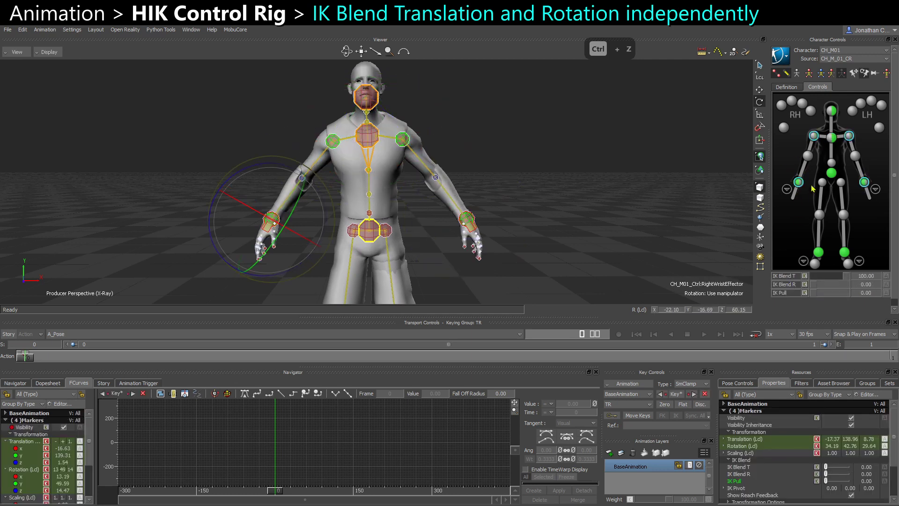
# Step: Try rotating the chest effector with the wrists held by translation only, and undo the rotations
pyautogui.click(831, 137)
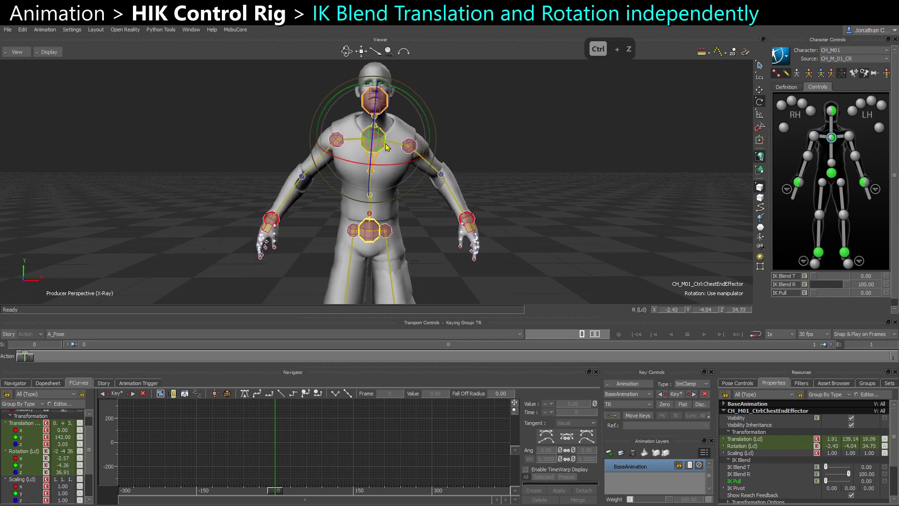
pyautogui.hotkey('ctrl', 'z')
pyautogui.scroll(3, 413, 156)
pyautogui.moveTo(361, 129); pyautogui.dragTo(489, 251)
pyautogui.hotkey('ctrl', 'z')
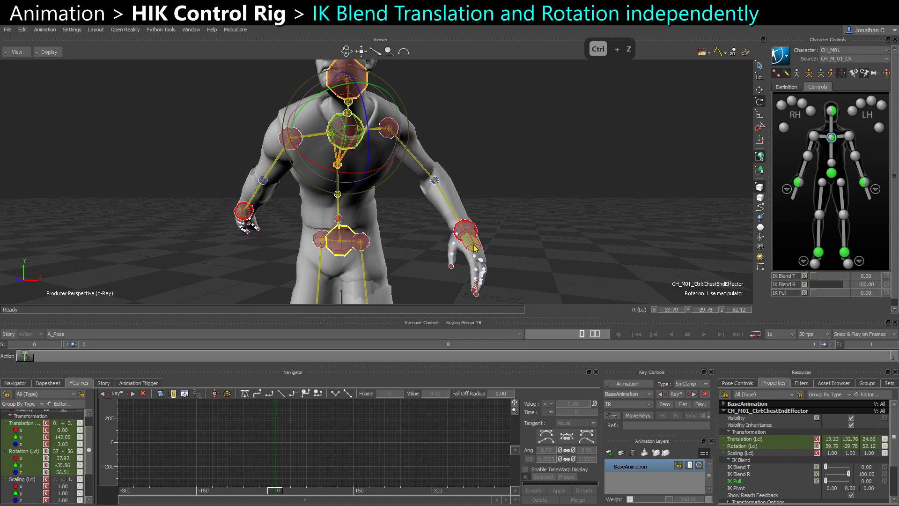
pyautogui.moveTo(368, 142); pyautogui.dragTo(294, 136)
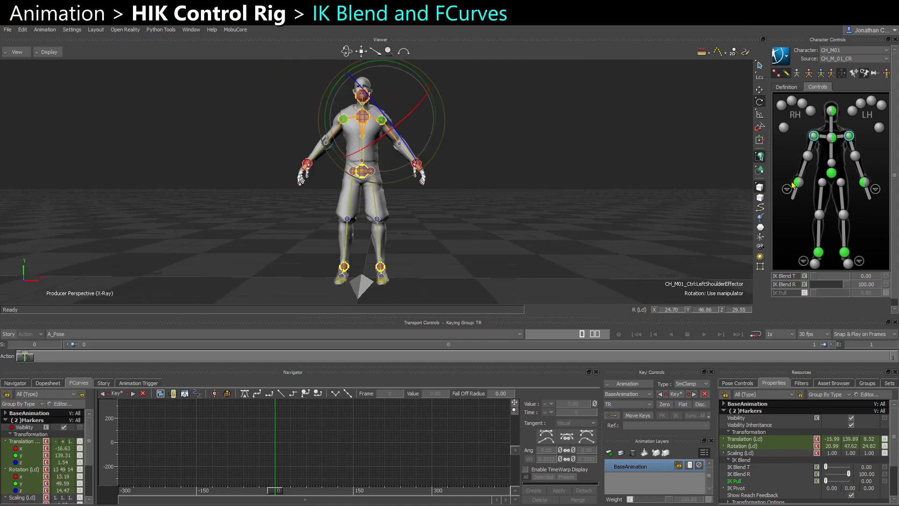
# Step: Set IK Blend T to 0 for both wrist effectors and clear the selection
pyautogui.click(798, 183)
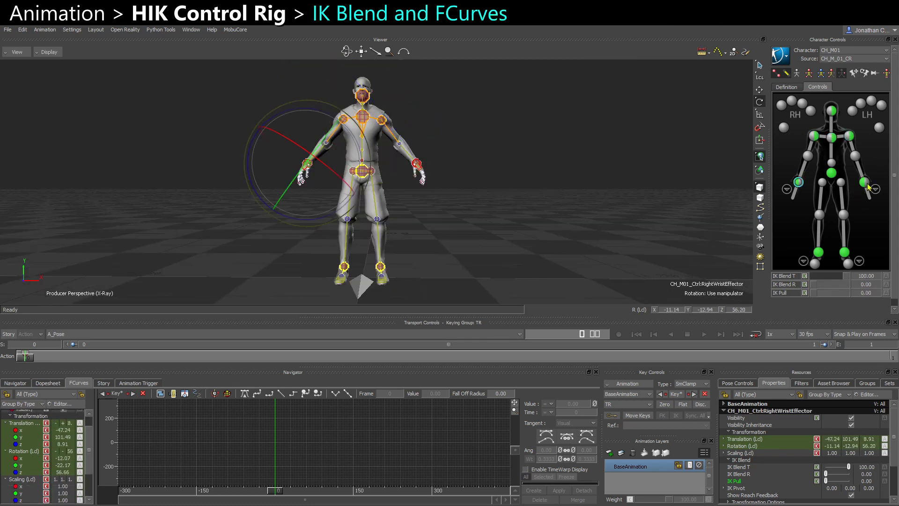
pyautogui.moveTo(819, 281); pyautogui.dragTo(811, 280)
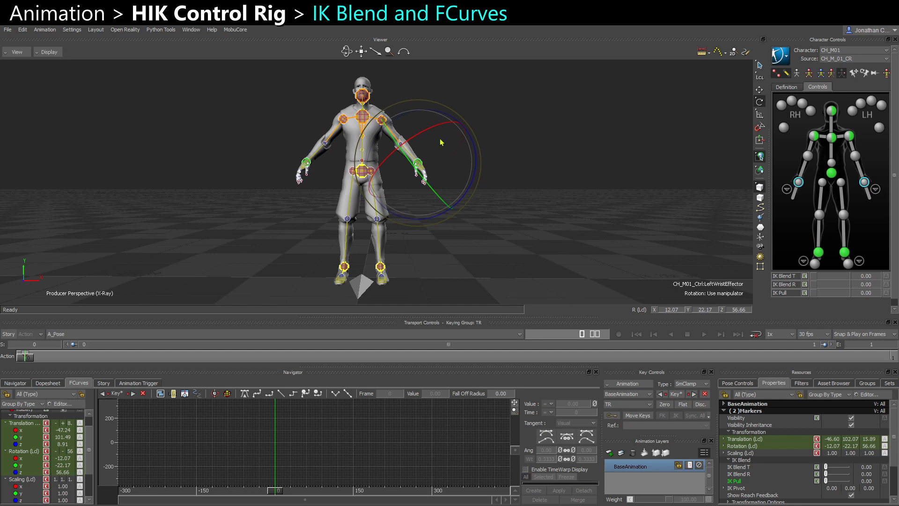
pyautogui.click(499, 237)
pyautogui.keyDown('ctrl'); pyautogui.moveTo(397, 199); pyautogui.dragTo(412, 223); pyautogui.keyUp('ctrl')
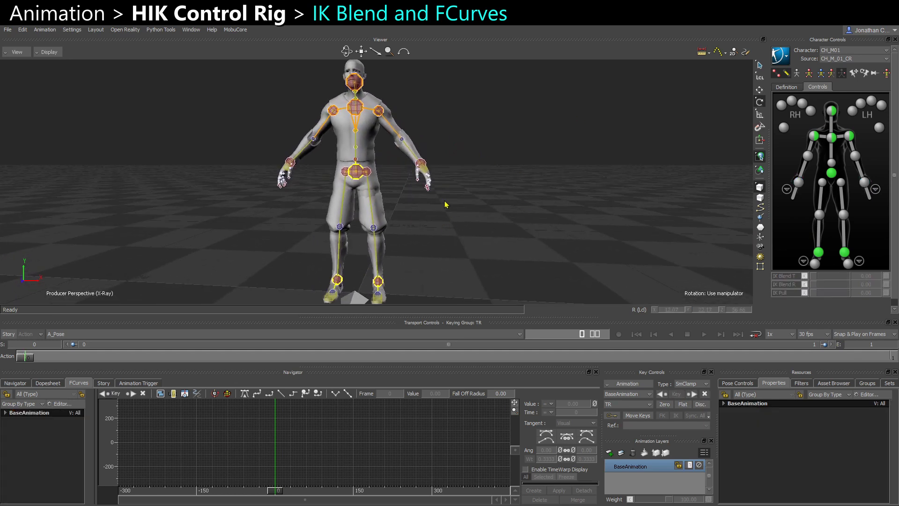